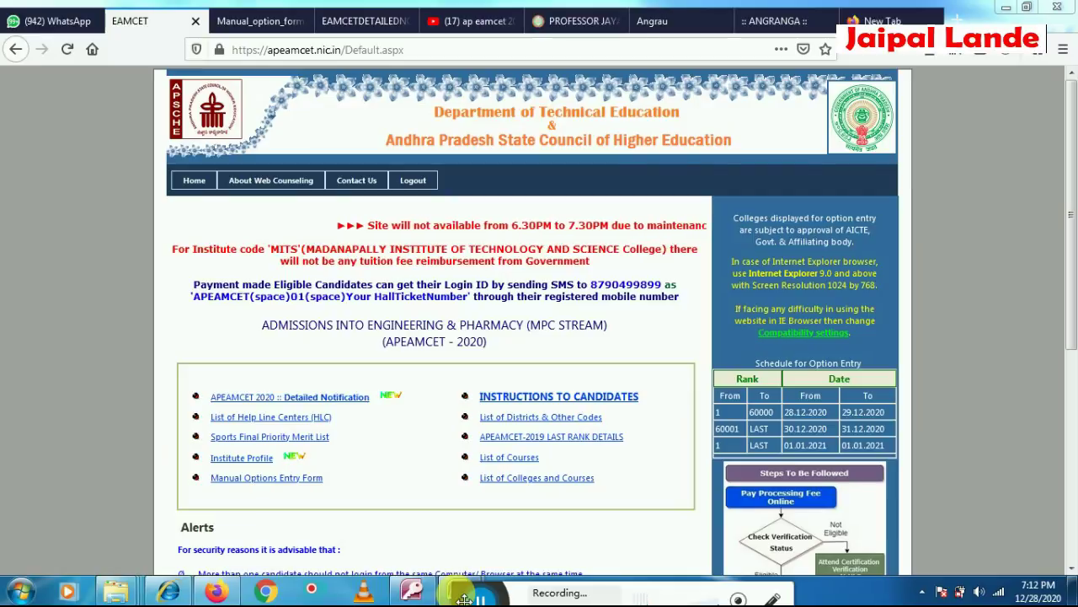
# Step: Review the YouTube search results for AP EAMCET 2020 videos, and return to the EAMCET counselling home page
pyautogui.click(471, 21)
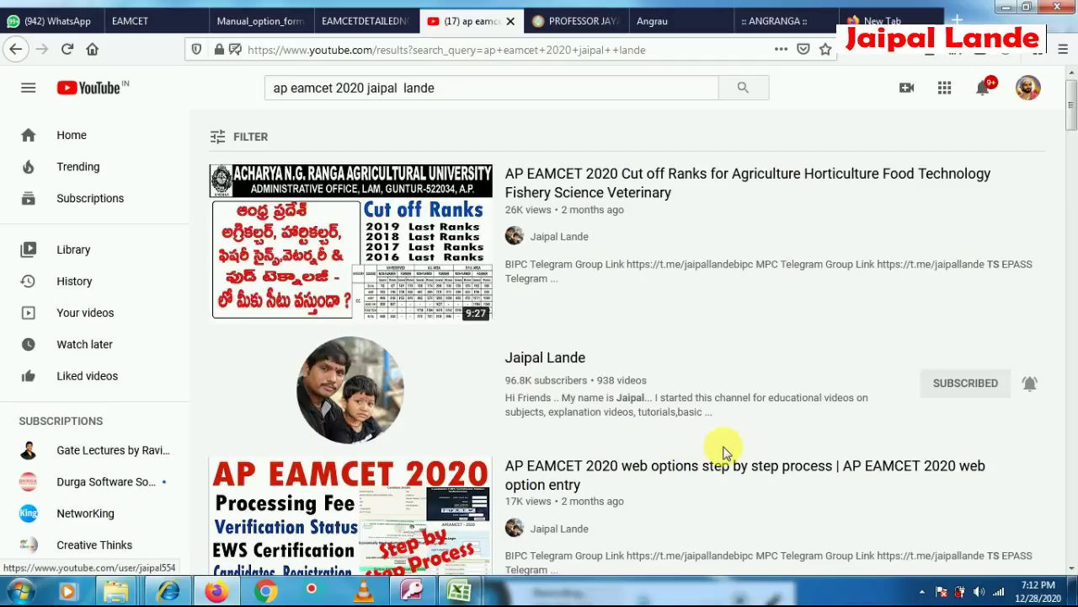
pyautogui.scroll(-2, 725, 451)
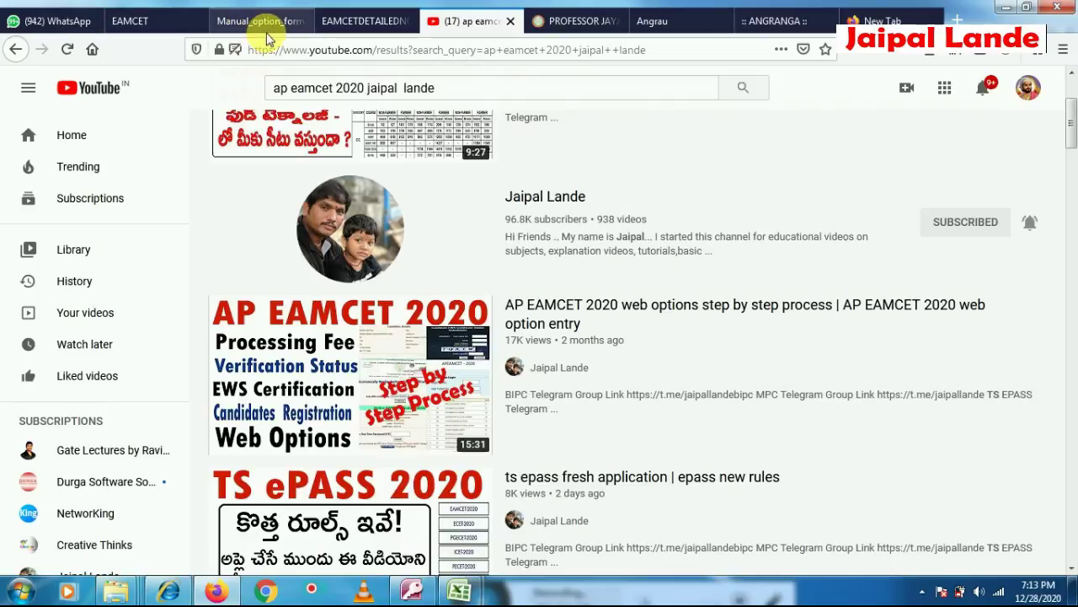
pyautogui.click(172, 26)
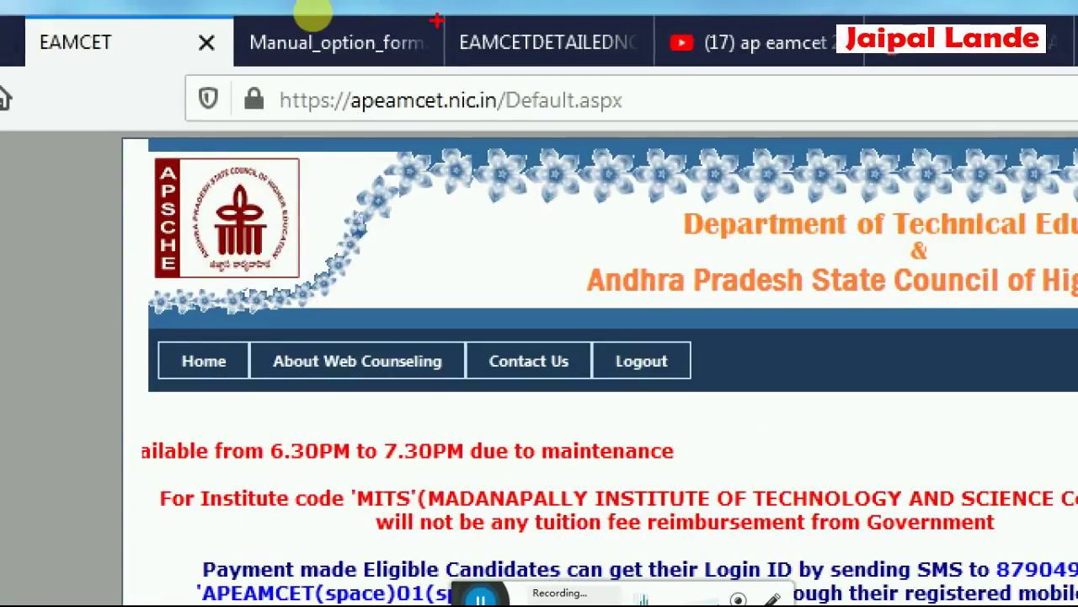
pyautogui.moveTo(253, 30); pyautogui.dragTo(313, 41)
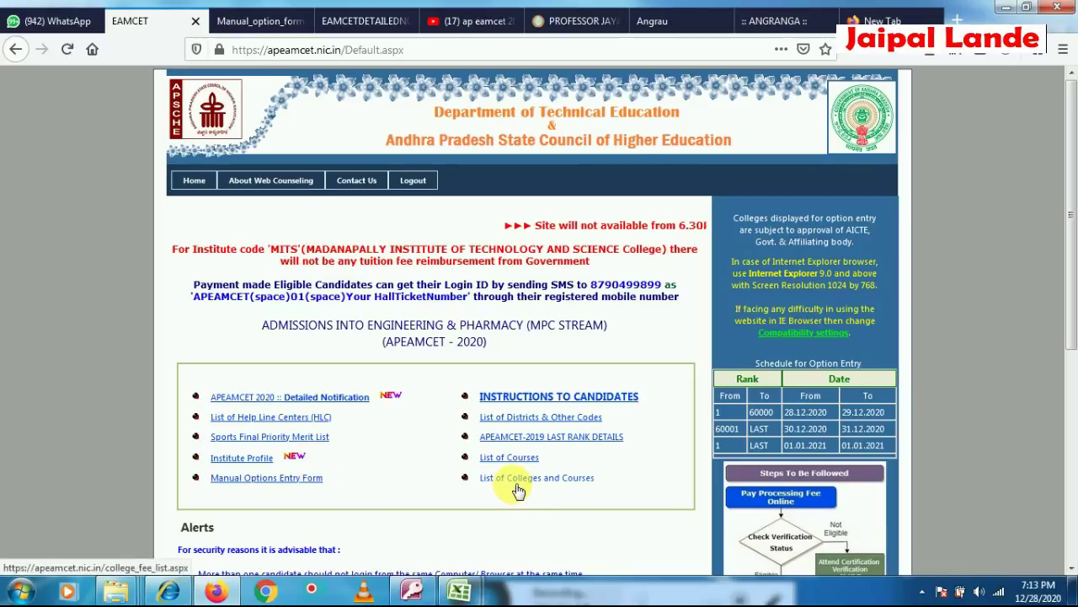
# Step: Switch to the coll1 workbook in Excel and show the first rows of the college_fee_list sheet
pyautogui.moveTo(459, 590)
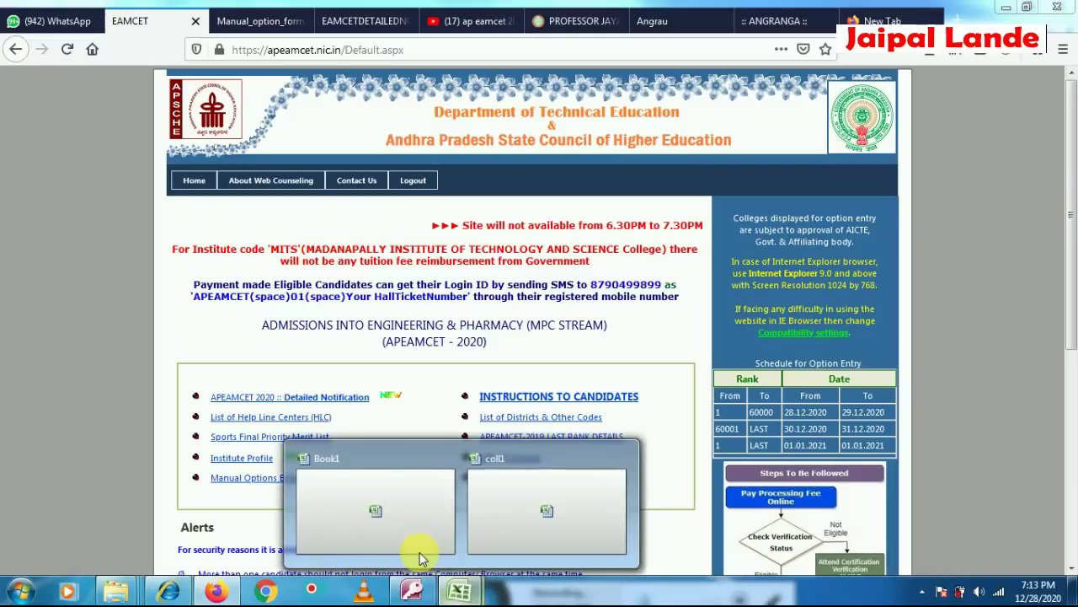
pyautogui.click(547, 509)
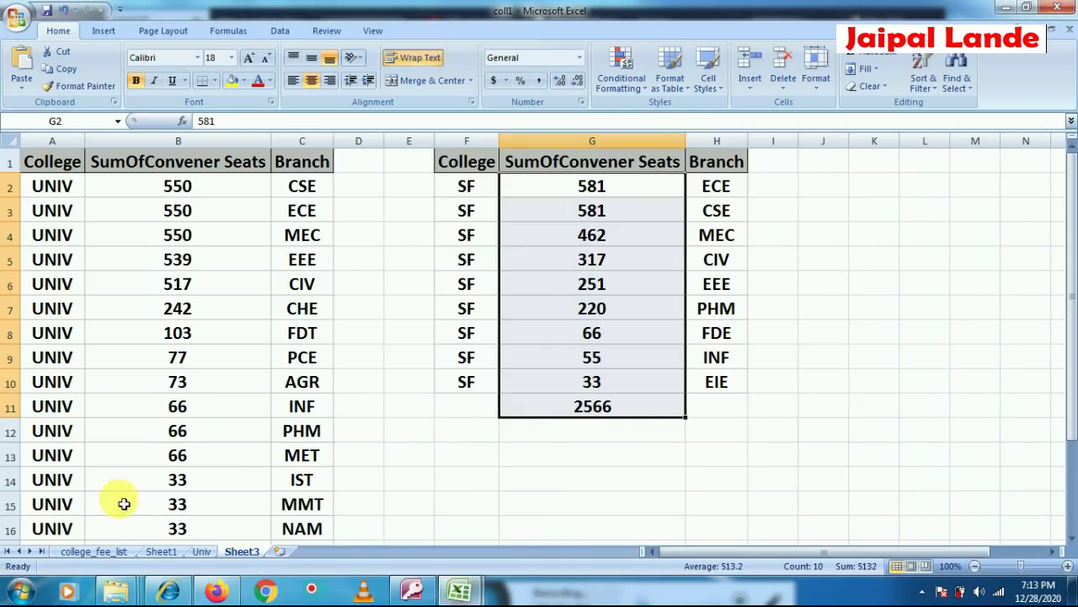
pyautogui.click(78, 552)
pyautogui.scroll(4, 118, 444)
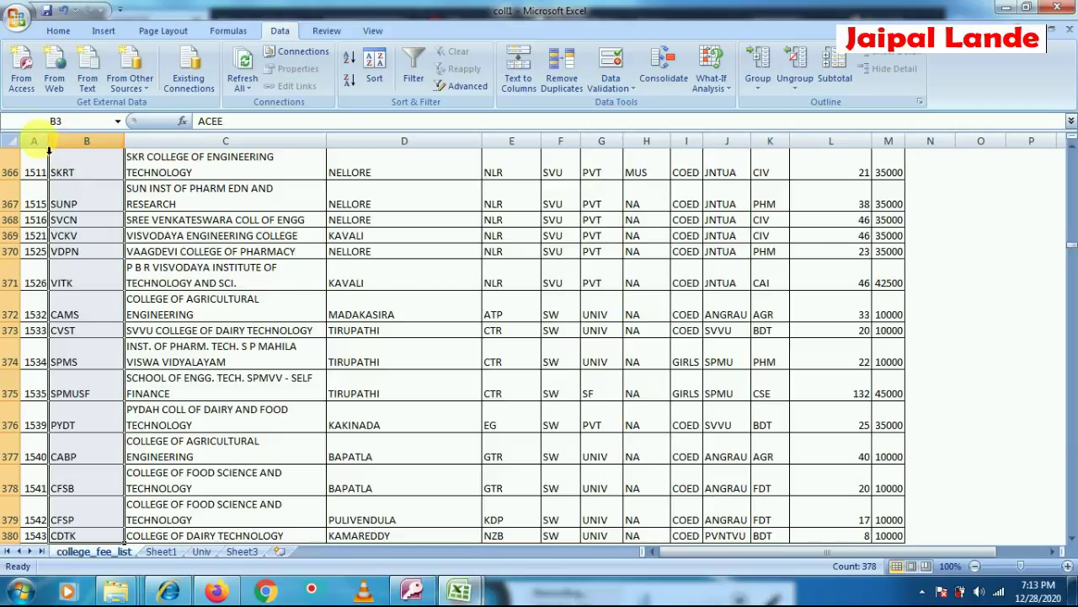
pyautogui.scroll(-1, 92, 164)
pyautogui.scroll(20, 93, 164)
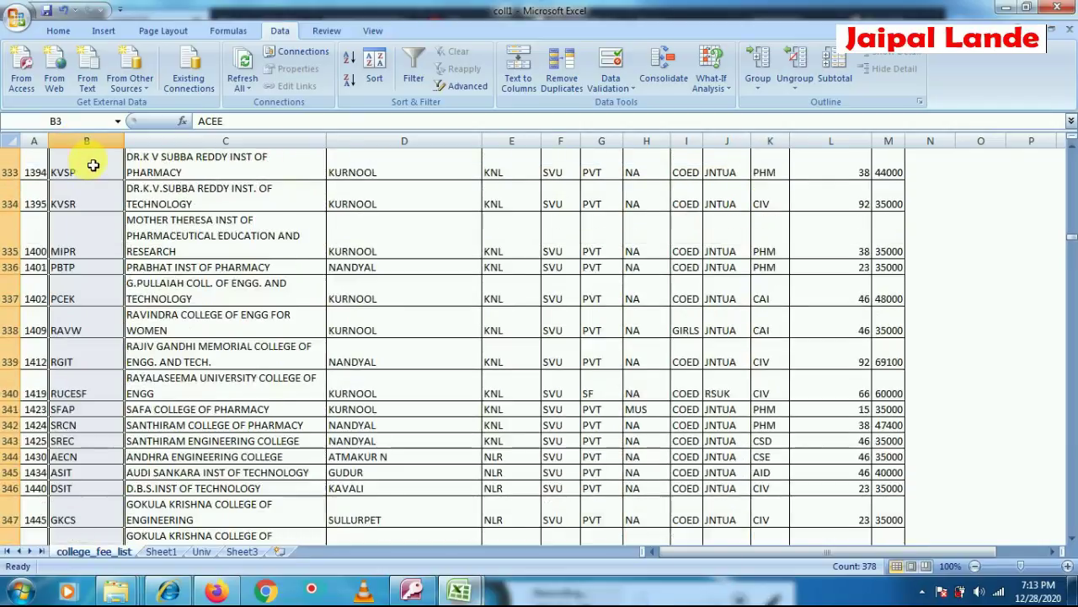
pyautogui.moveTo(1068, 229); pyautogui.dragTo(1070, 160)
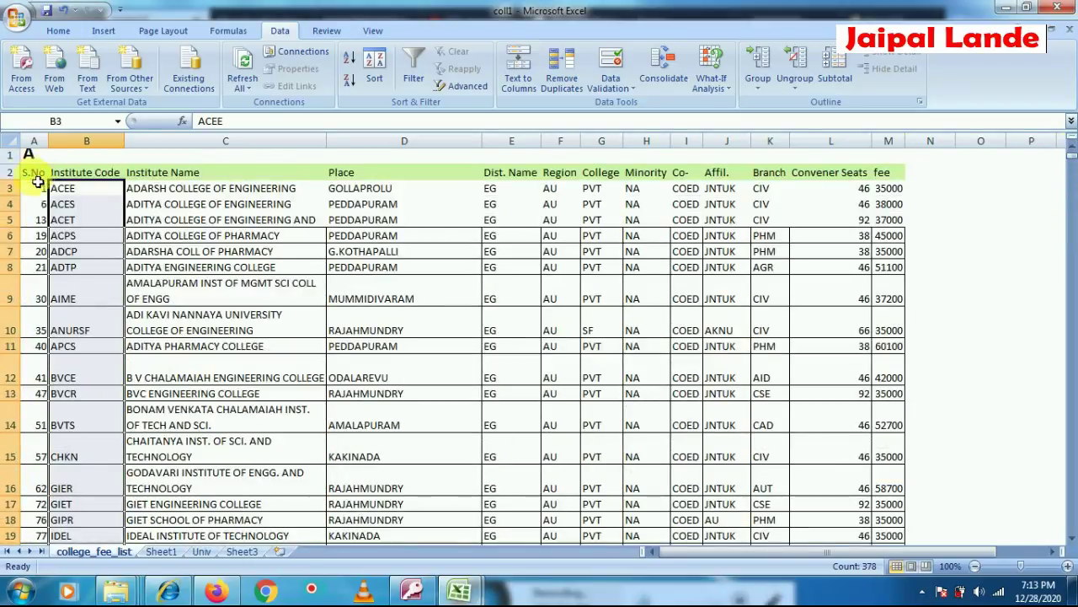
# Step: Add filters to the header in row 2 and sort the college list by fee from largest to smallest
pyautogui.click(12, 172)
pyautogui.click(417, 74)
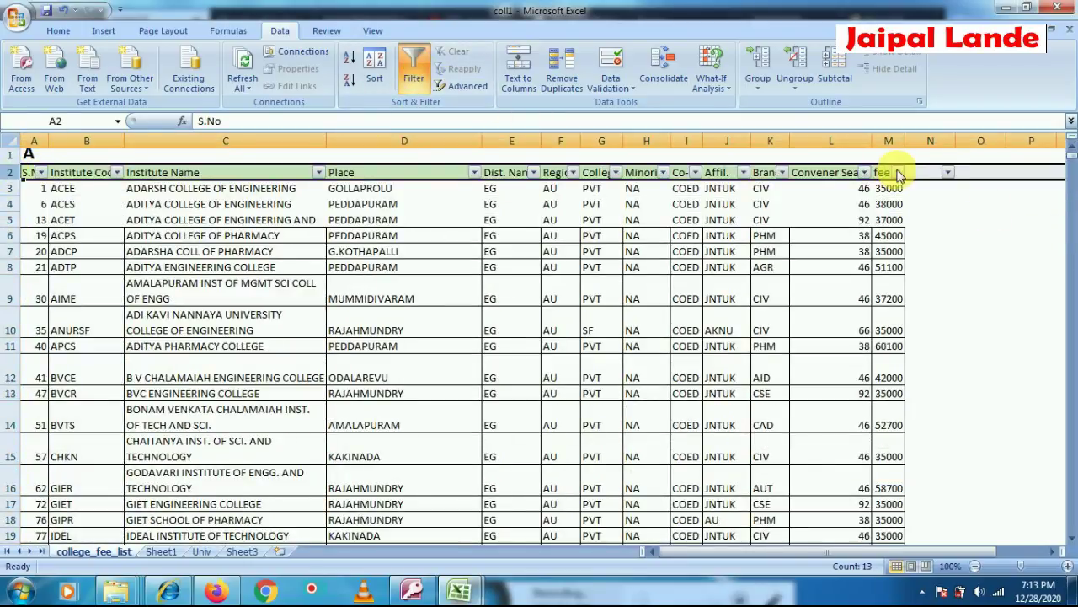
pyautogui.click(899, 173)
pyautogui.click(797, 205)
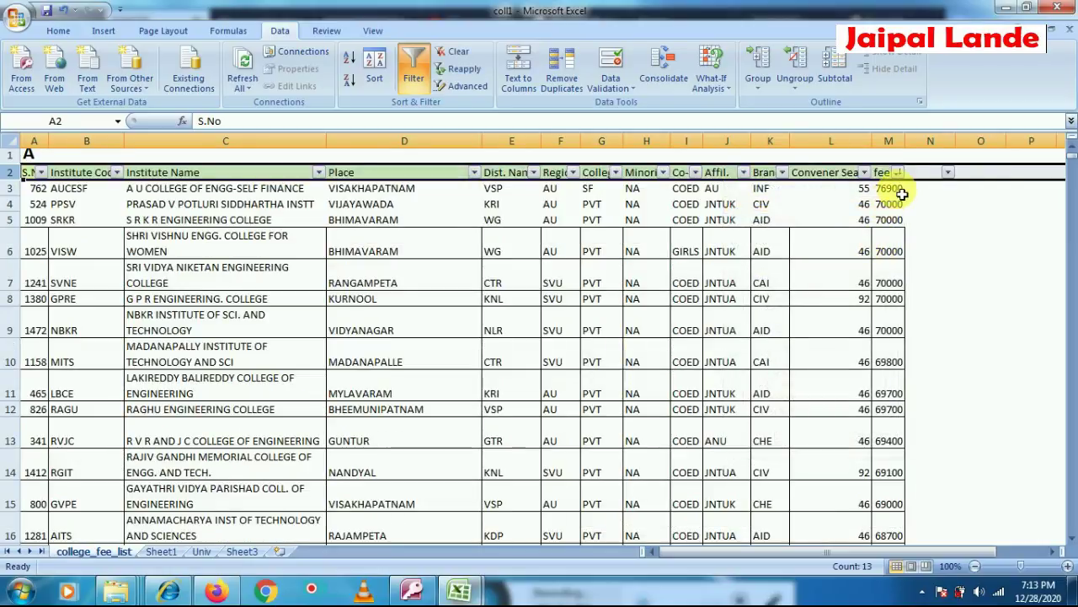
# Step: Examine the highest fees and their institutes, highlighting the equal fees in cells M4 to M9
pyautogui.click(894, 188)
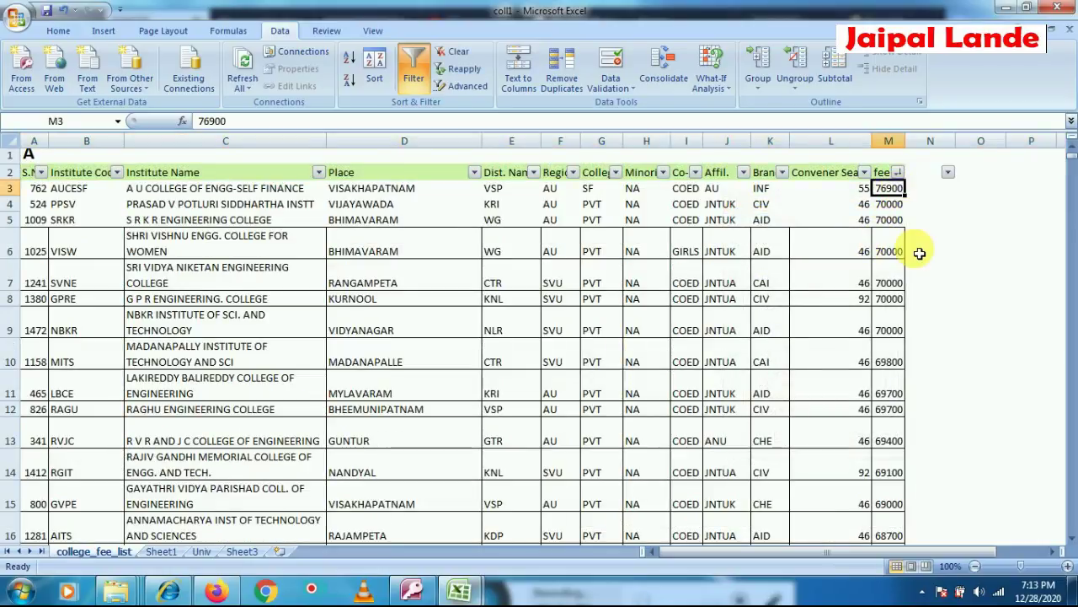
pyautogui.click(202, 204)
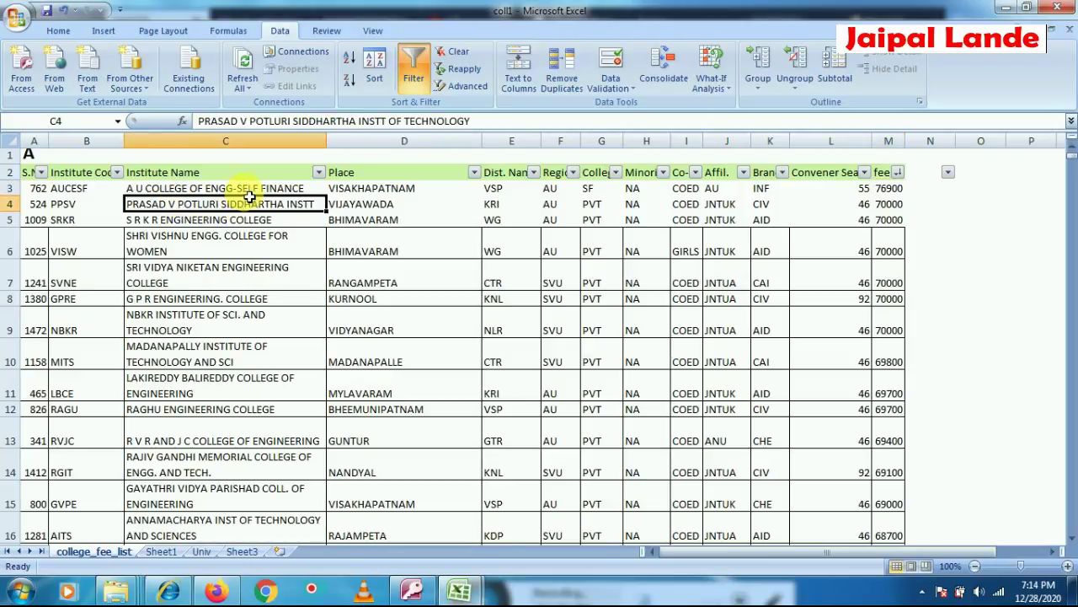
pyautogui.click(250, 193)
pyautogui.moveTo(891, 206); pyautogui.dragTo(909, 340)
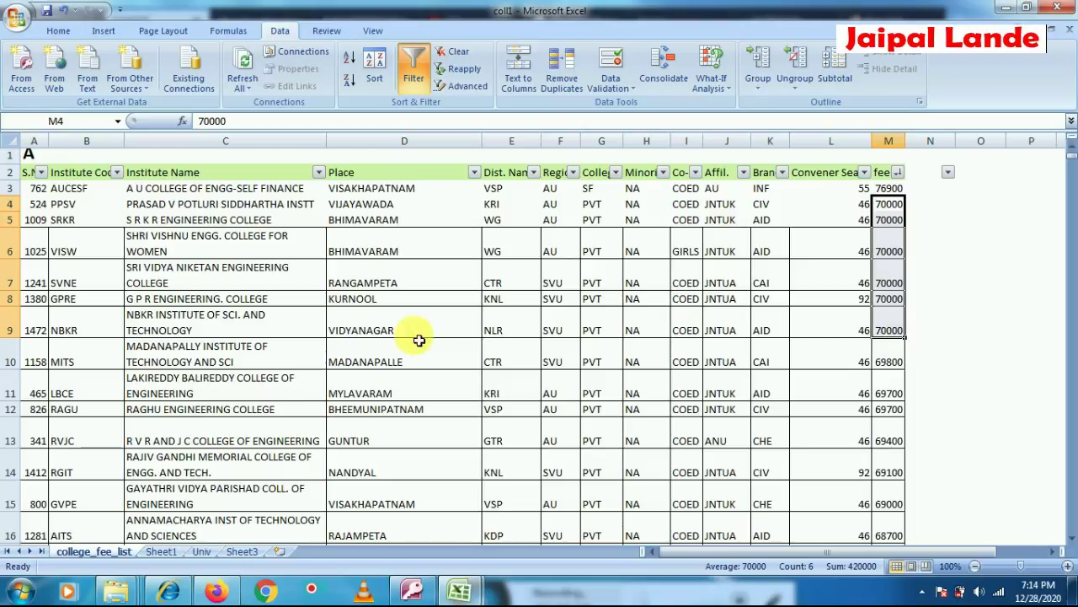
# Step: Examine the convener seats per branch on Sheet1, highlighting the ECE, CSE, MEC, EEE and CIV rows one by one
pyautogui.click(163, 552)
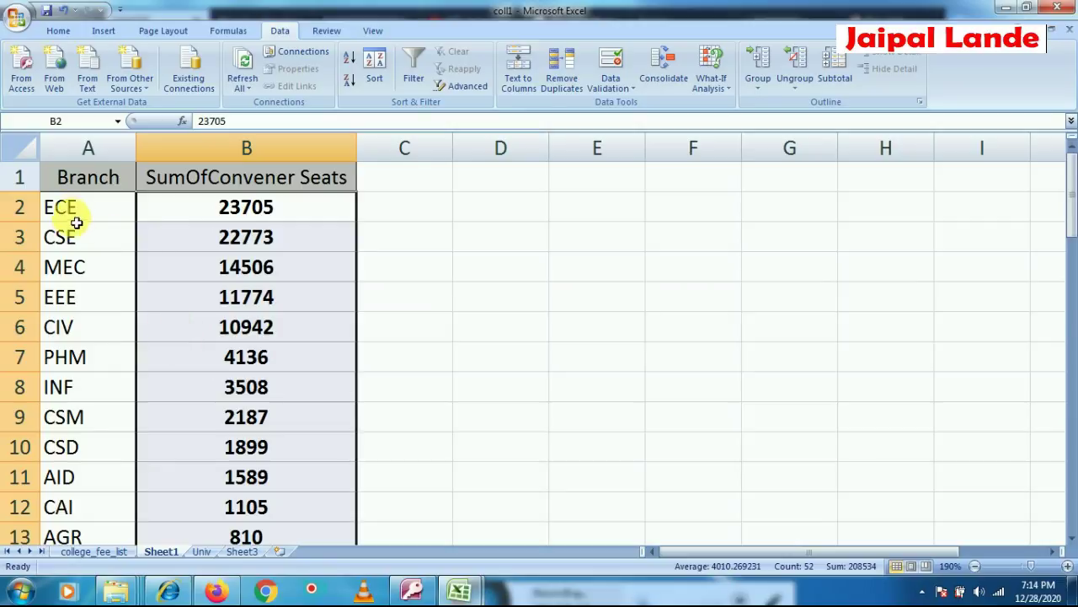
pyautogui.moveTo(73, 210); pyautogui.dragTo(240, 217)
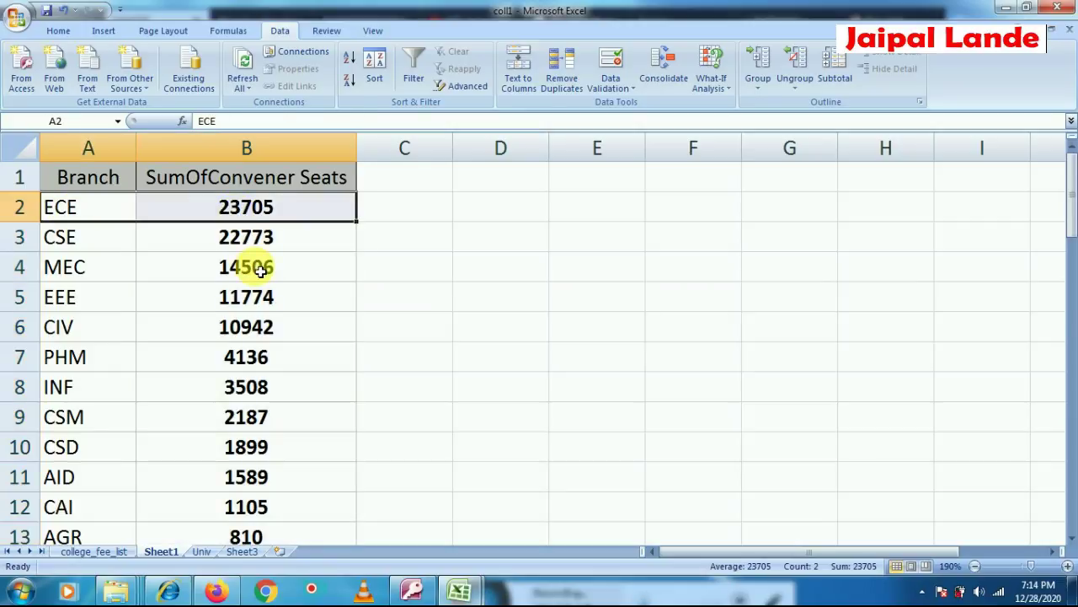
pyautogui.moveTo(72, 237); pyautogui.dragTo(286, 252)
pyautogui.moveTo(82, 272); pyautogui.dragTo(252, 274)
pyautogui.moveTo(68, 310); pyautogui.dragTo(325, 299)
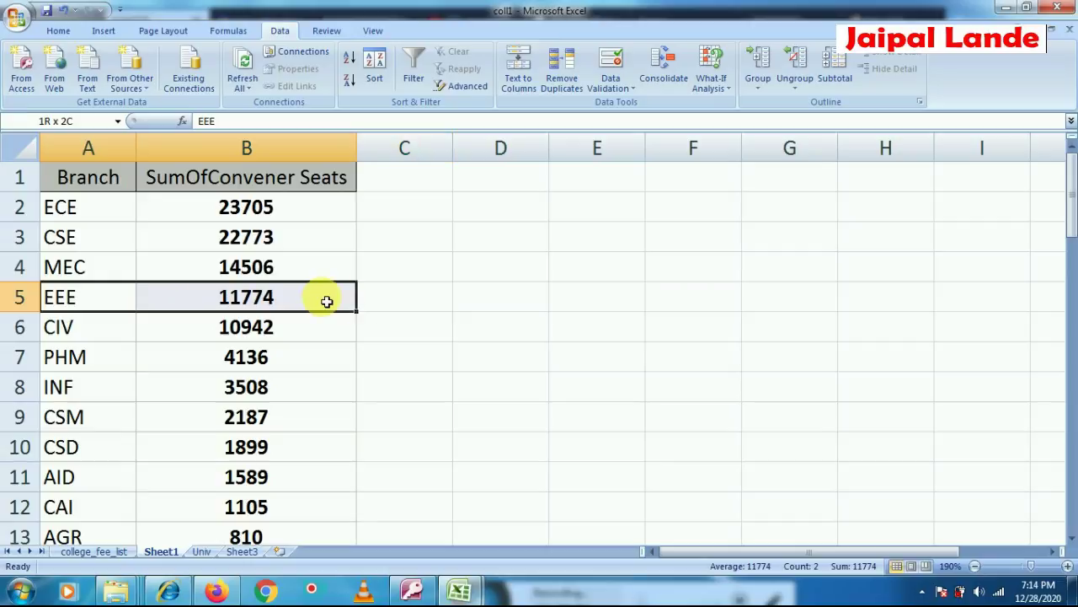
pyautogui.moveTo(84, 330); pyautogui.dragTo(193, 335)
# Step: Examine the convener seats of the PHM and INF branches and of the CSM, CSD and AID group
pyautogui.moveTo(83, 360); pyautogui.dragTo(243, 362)
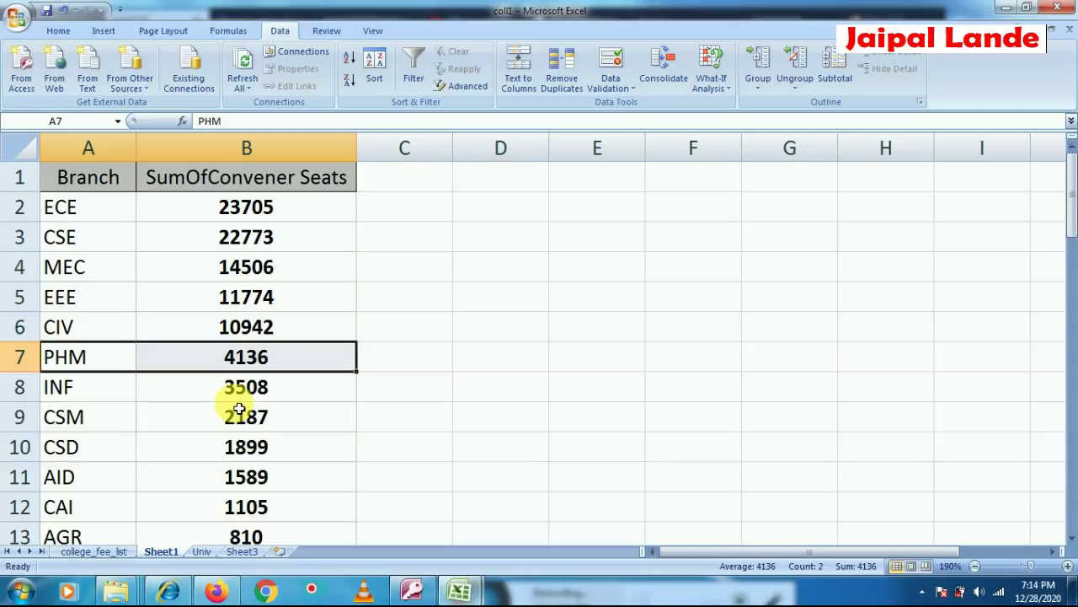
pyautogui.click(332, 421)
pyautogui.moveTo(81, 359); pyautogui.dragTo(265, 363)
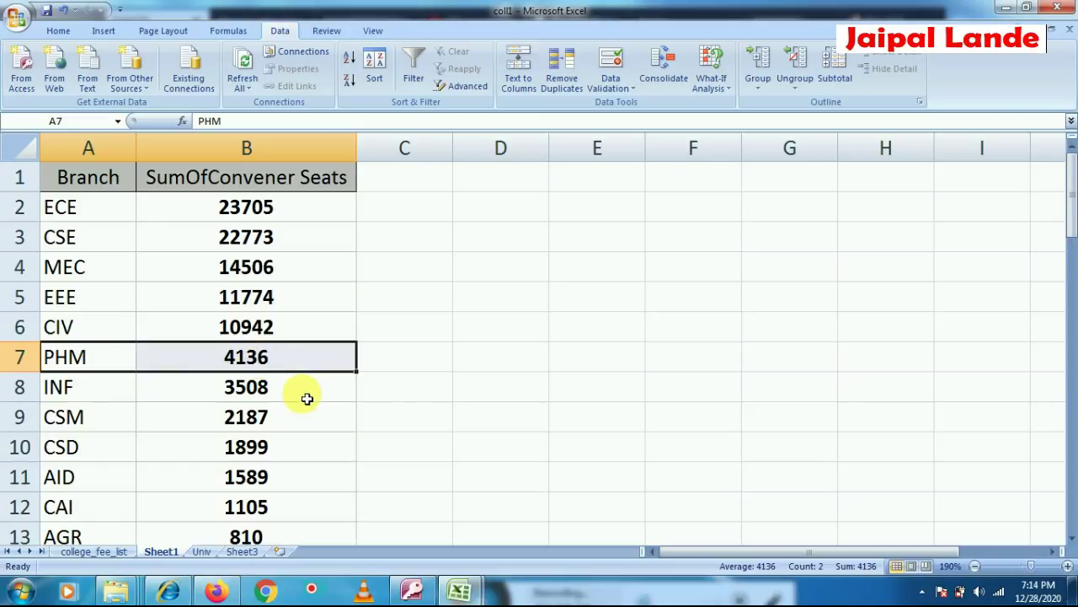
pyautogui.moveTo(111, 387); pyautogui.dragTo(246, 398)
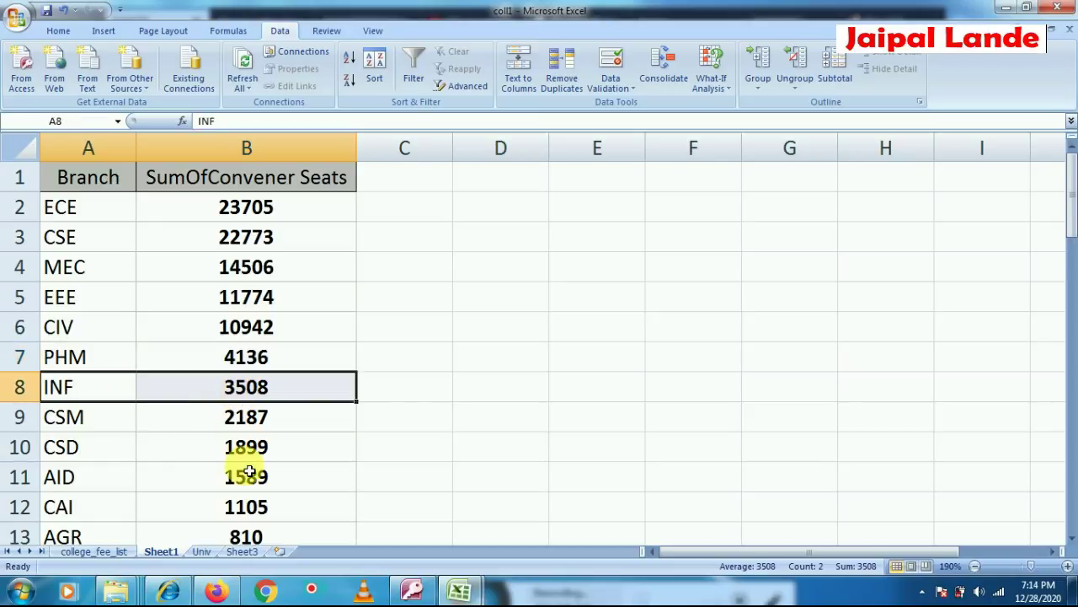
pyautogui.click(101, 418)
pyautogui.moveTo(98, 446); pyautogui.dragTo(92, 477)
pyautogui.moveTo(75, 416); pyautogui.dragTo(252, 482)
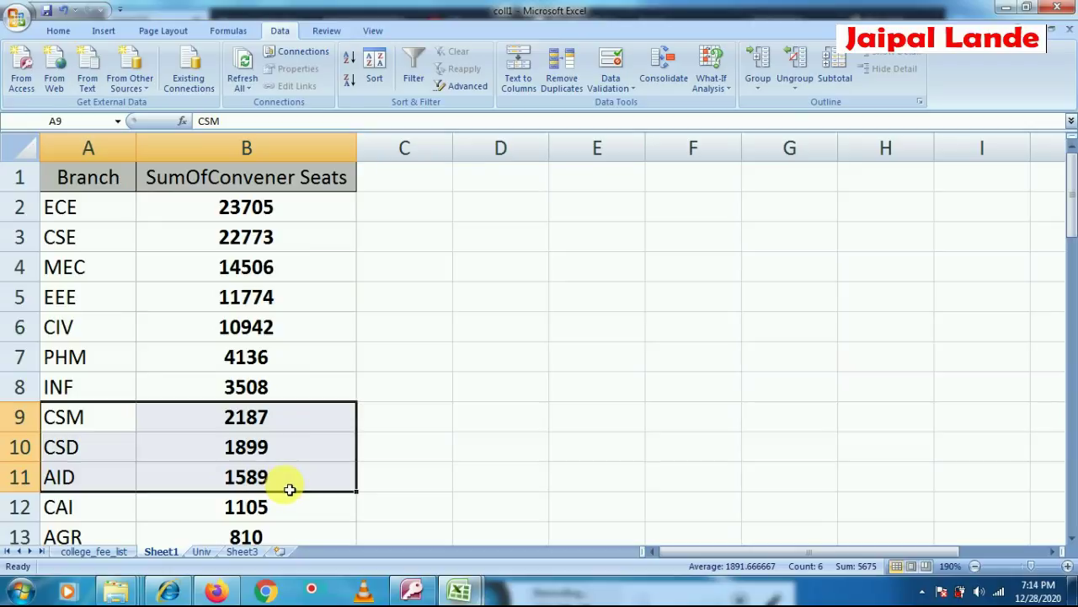
# Step: Make the AGR branch row, cells A13 and B13, bold on Sheet1
pyautogui.scroll(-1, 289, 489)
pyautogui.scroll(-1, 303, 490)
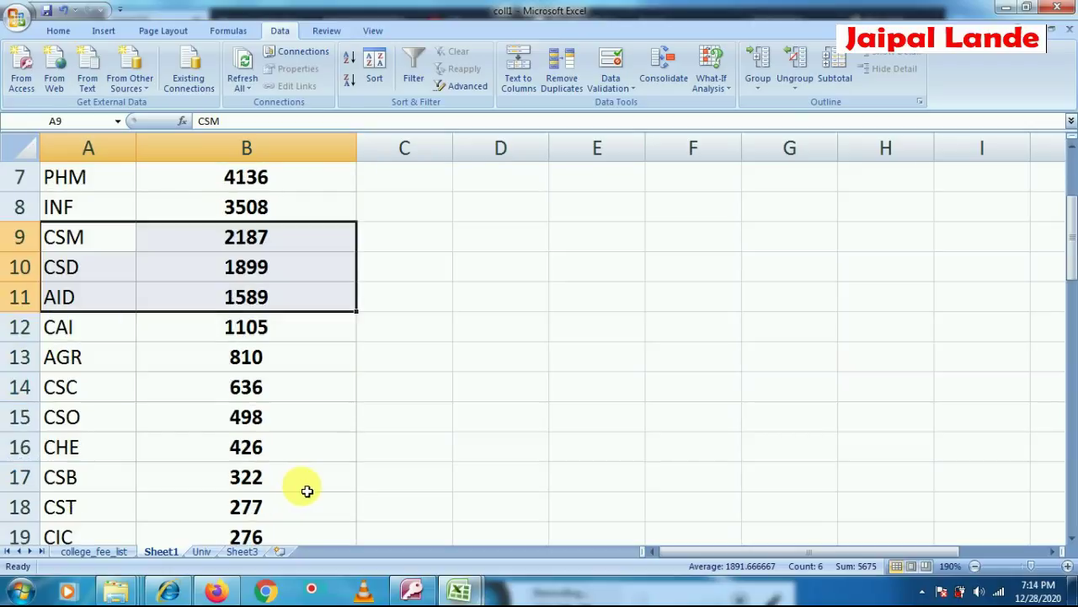
pyautogui.click(126, 364)
pyautogui.moveTo(142, 367); pyautogui.dragTo(222, 362)
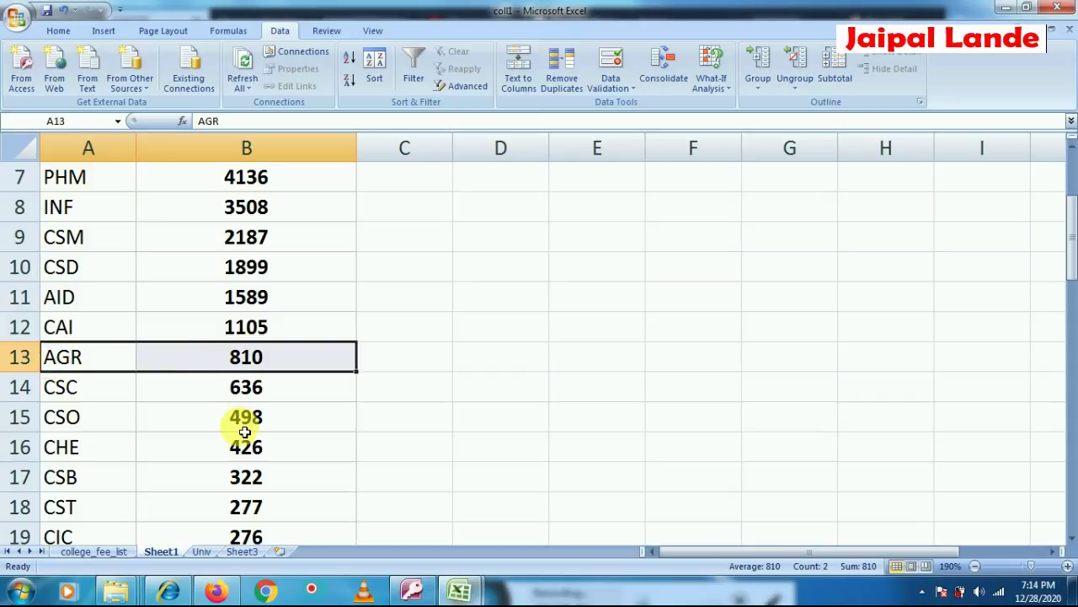
pyautogui.click(58, 30)
pyautogui.click(136, 81)
pyautogui.click(328, 455)
pyautogui.click(239, 357)
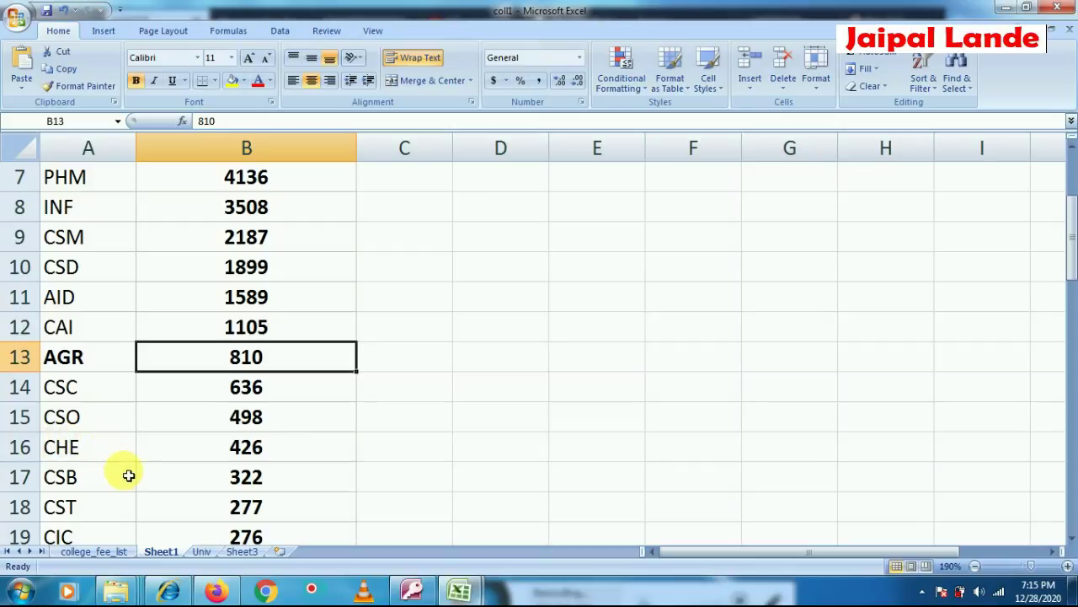
# Step: Make the total of the convener seats in cell B53 bold
pyautogui.moveTo(79, 385); pyautogui.dragTo(92, 425)
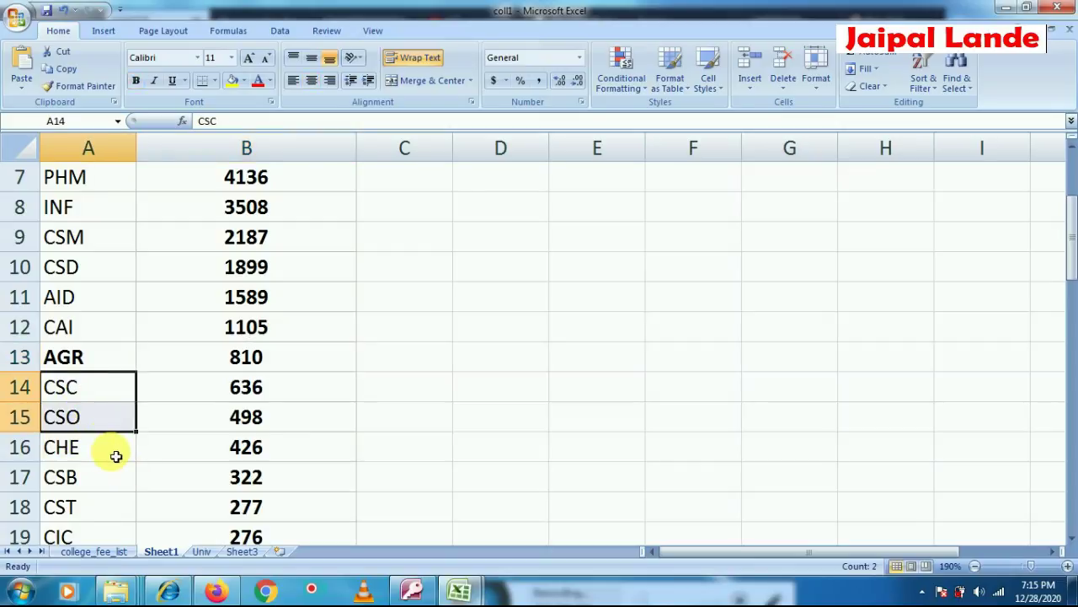
pyautogui.scroll(-6, 116, 455)
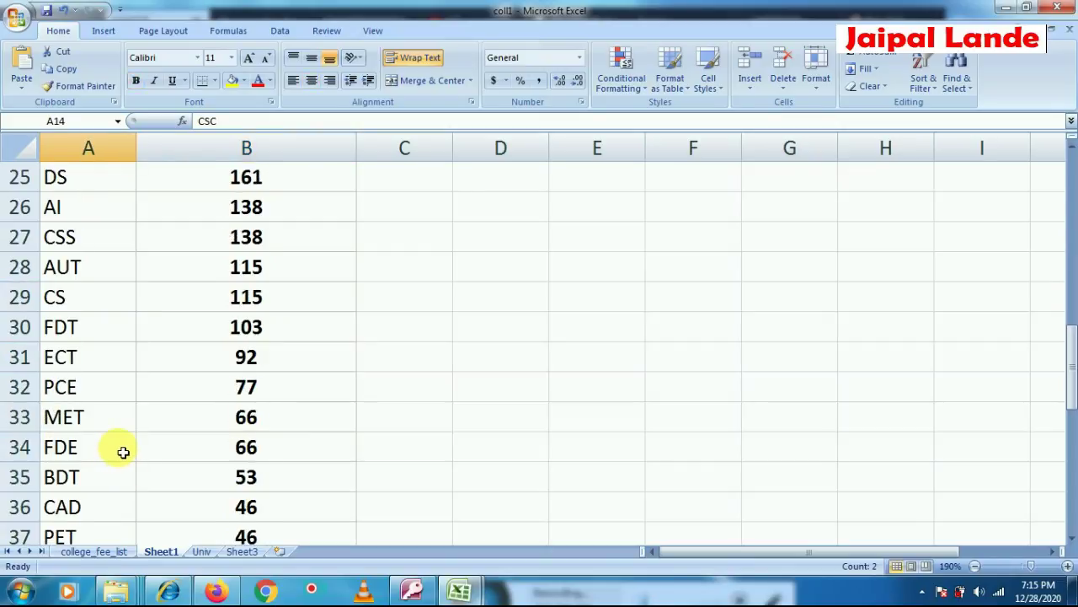
pyautogui.scroll(-6, 123, 452)
pyautogui.scroll(-2, 123, 452)
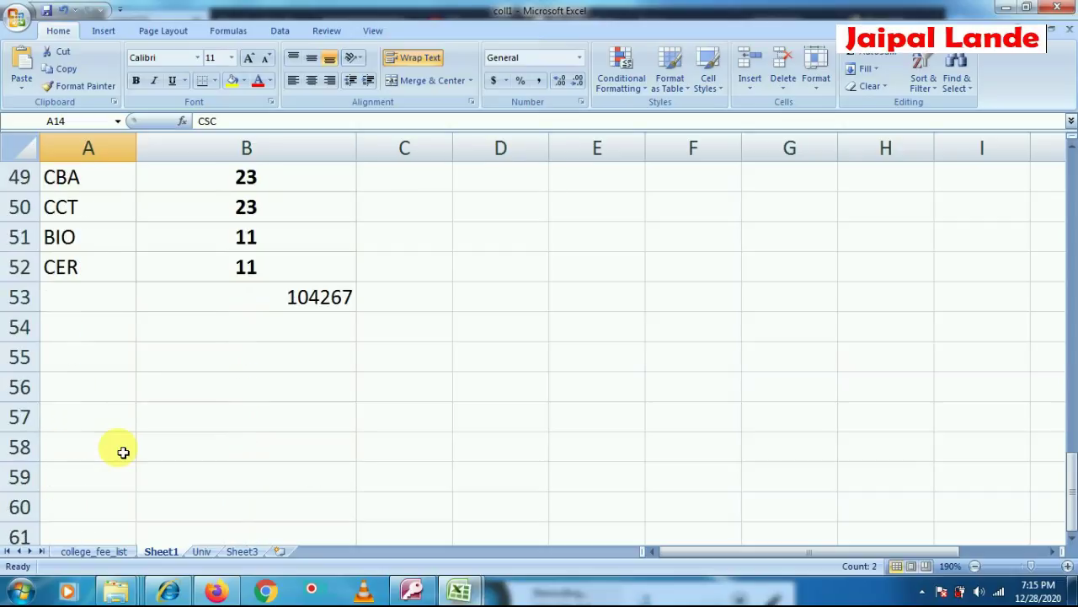
pyautogui.click(342, 297)
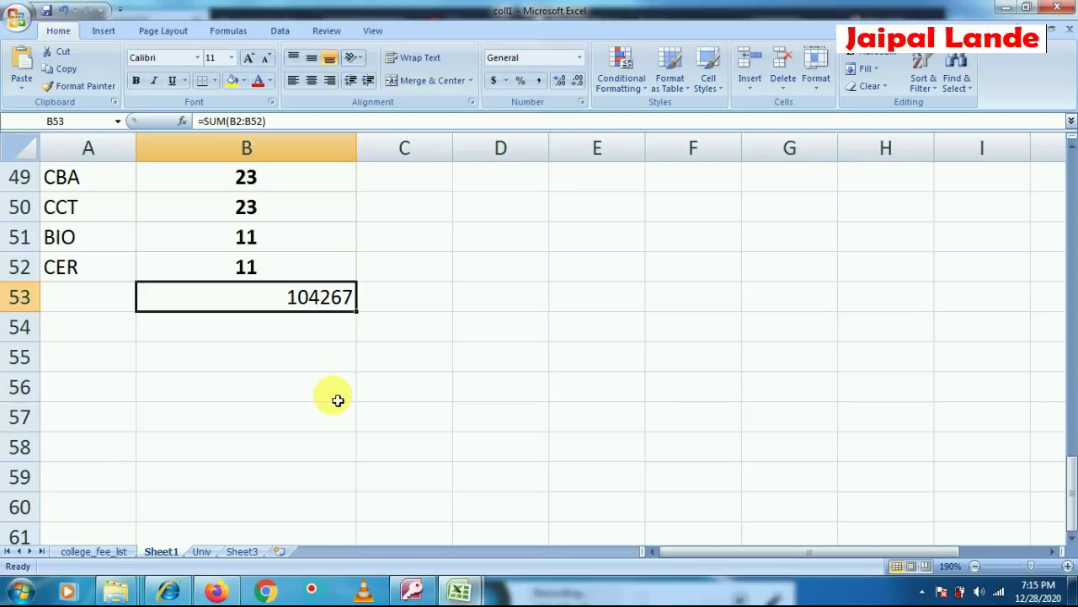
pyautogui.hotkey('ctrl', 'b')
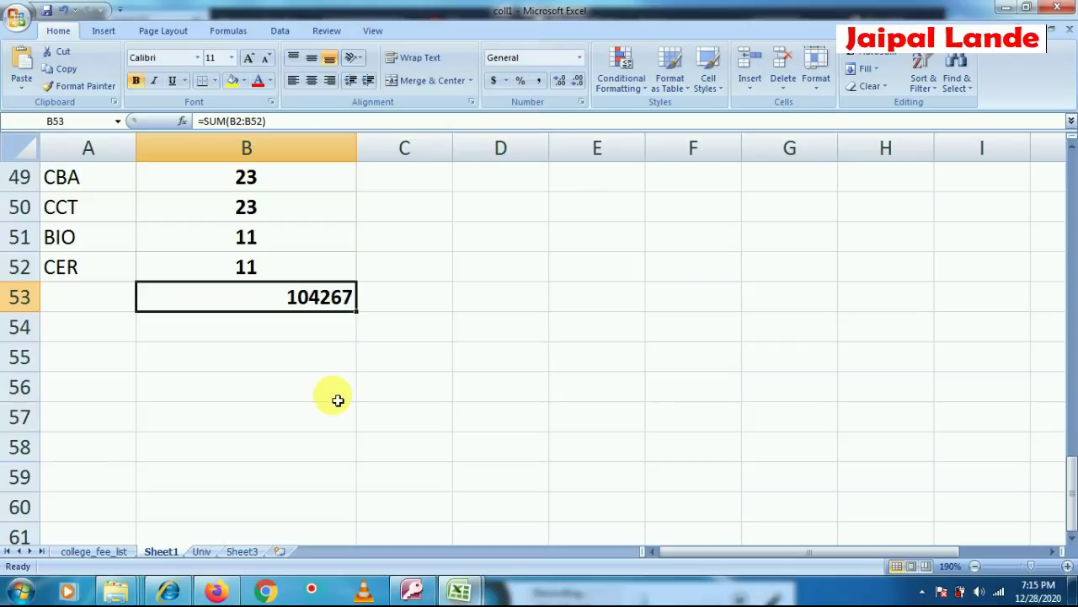
# Step: Examine the convener seats by college type on the Univ sheet, highlighting the UNIV and SF rows
pyautogui.click(201, 551)
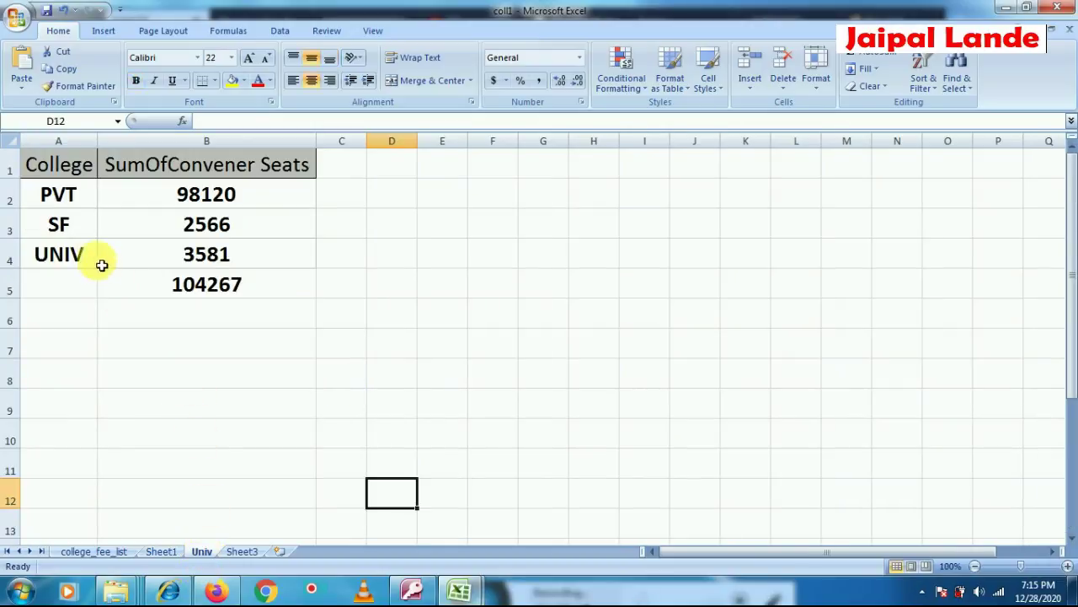
pyautogui.moveTo(67, 255); pyautogui.dragTo(157, 251)
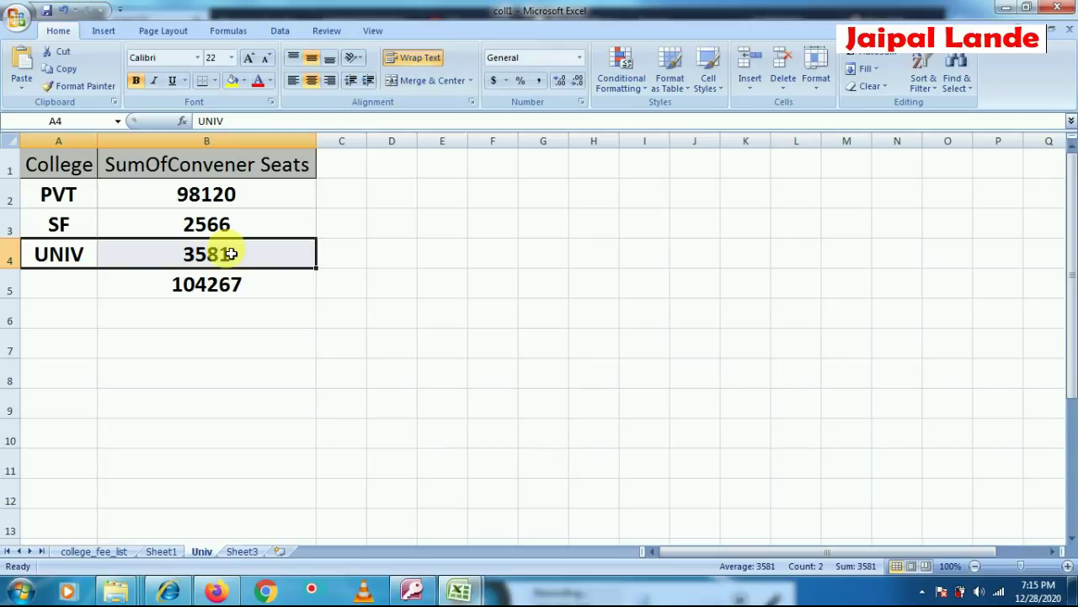
pyautogui.click(229, 310)
pyautogui.click(223, 253)
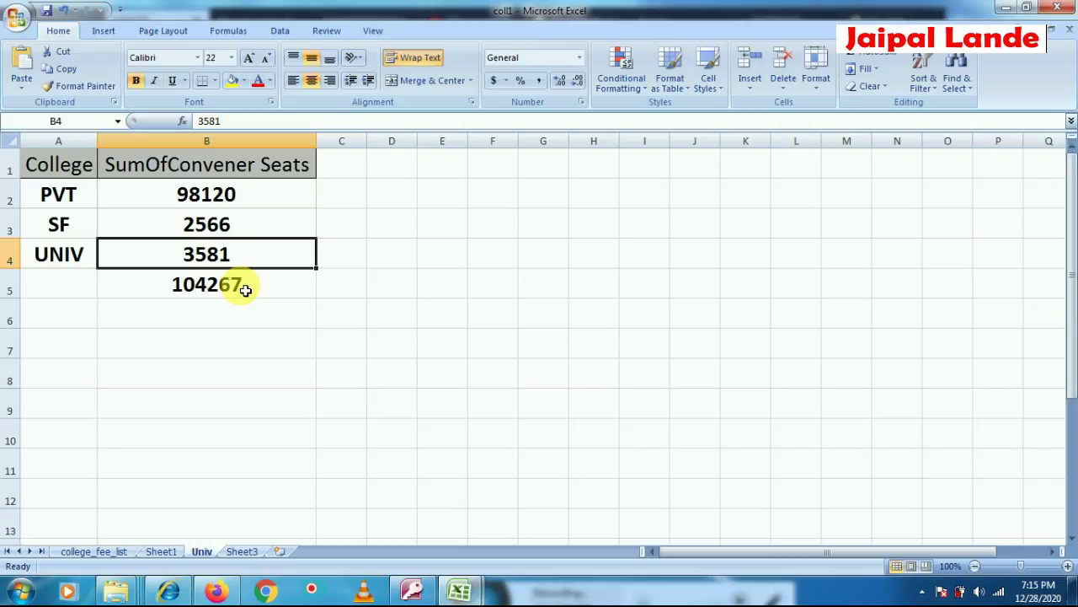
pyautogui.click(168, 226)
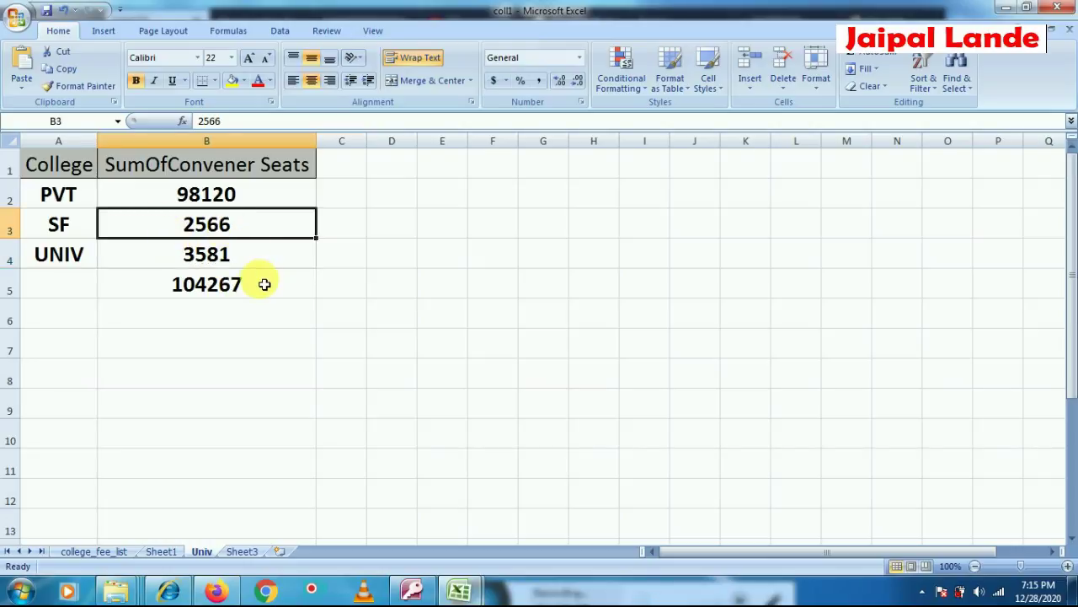
pyautogui.moveTo(261, 228); pyautogui.dragTo(7, 236)
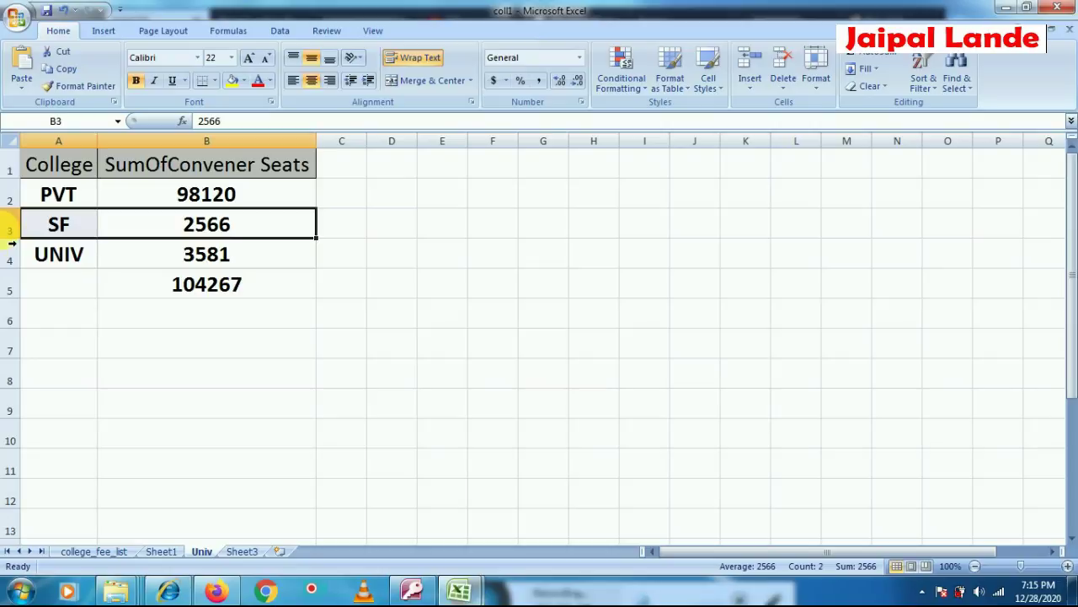
# Step: Examine the fee of A U College of Engg-Self Finance on the college_fee_list sheet
pyautogui.click(97, 551)
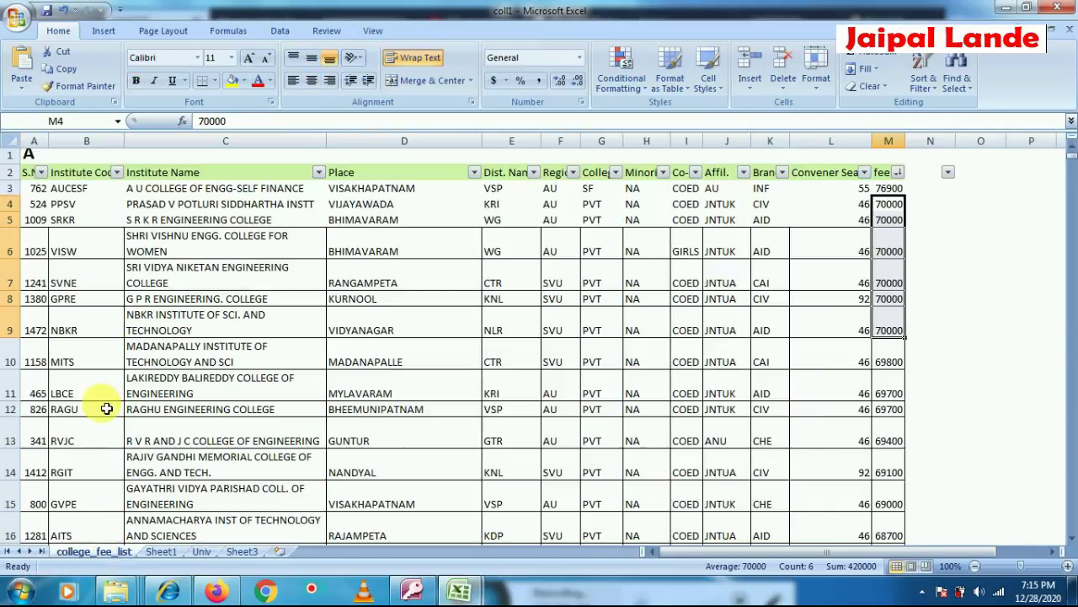
pyautogui.click(173, 190)
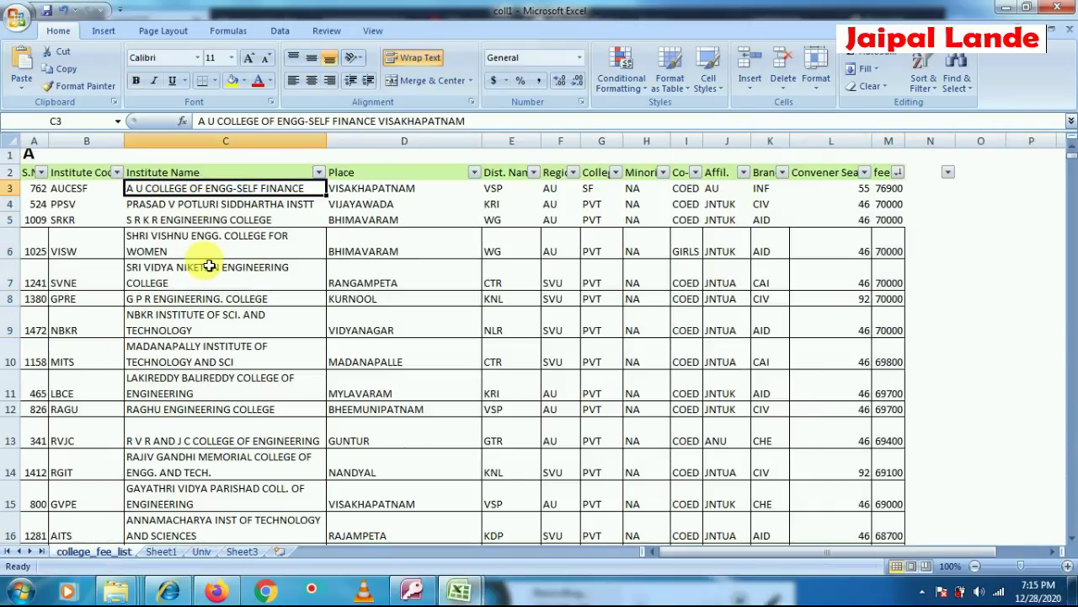
pyautogui.click(891, 189)
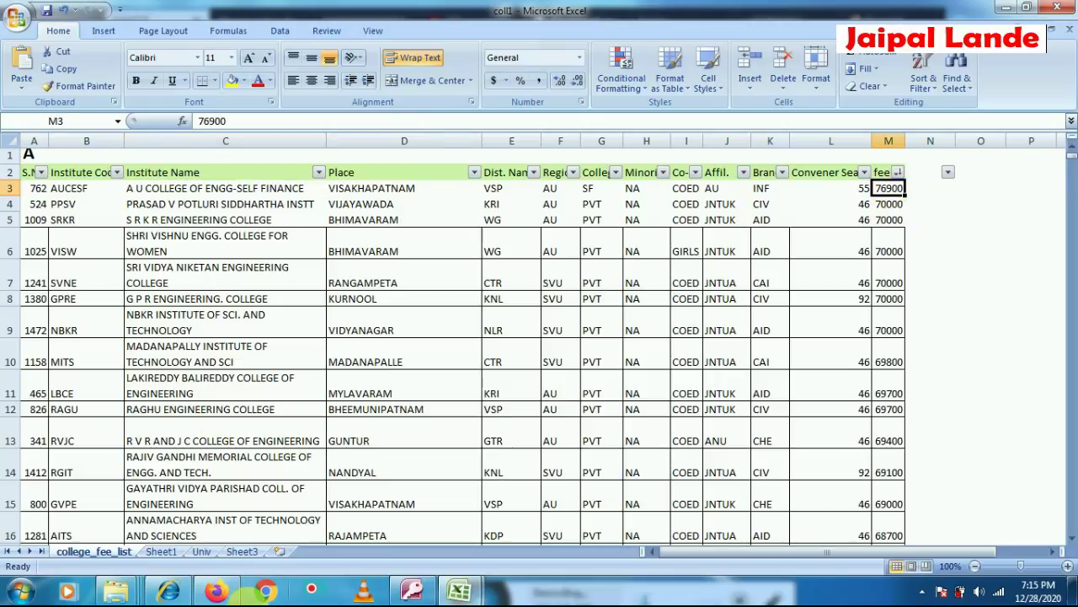
# Step: Enlarge the font of the SF row, cells A3 and B3, on the Univ sheet by four size increments
pyautogui.click(200, 552)
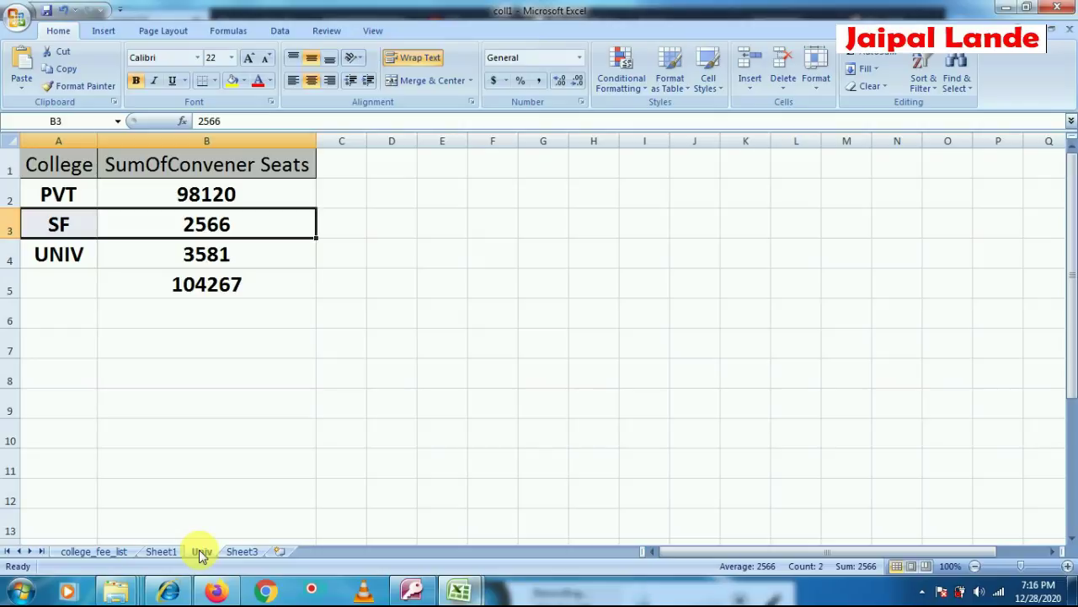
pyautogui.moveTo(58, 220); pyautogui.dragTo(229, 222)
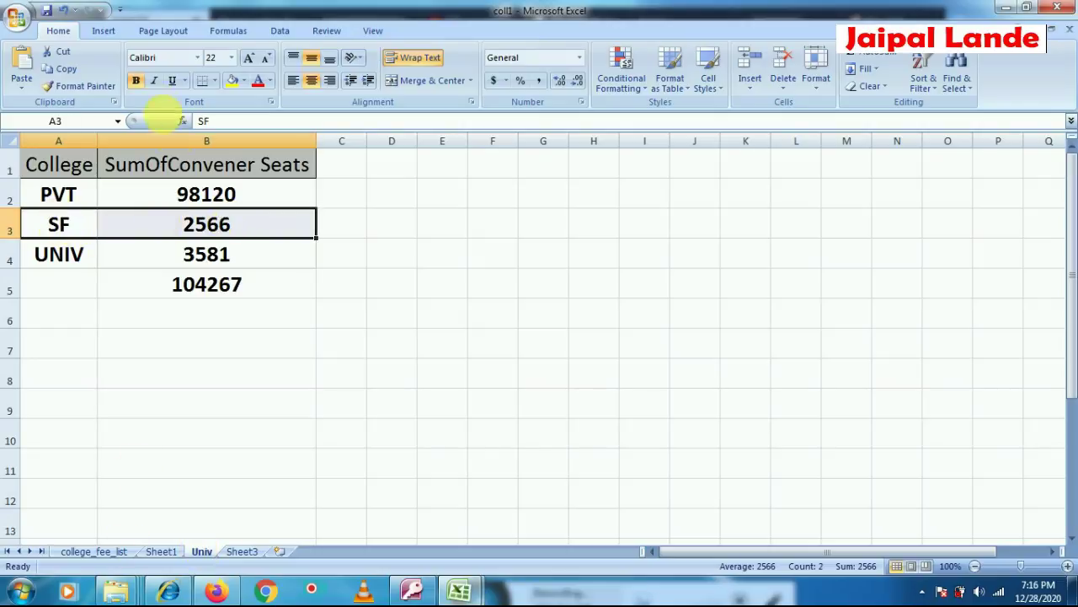
pyautogui.click(254, 63)
pyautogui.click(255, 62)
pyautogui.click(254, 62)
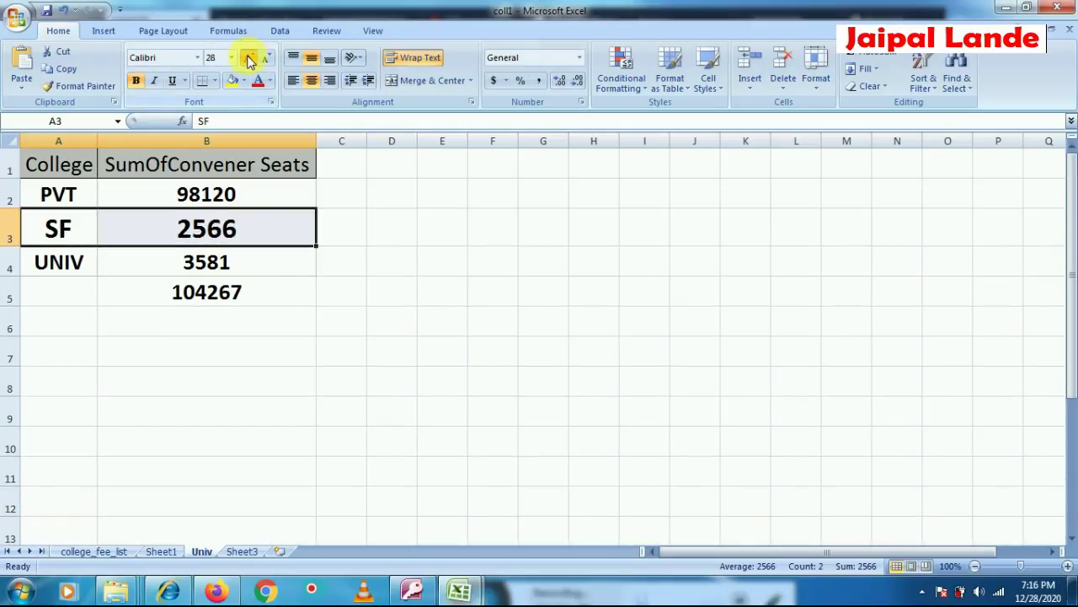
pyautogui.click(254, 63)
# Step: Examine the PVT seats on the Univ sheet and the UNIV seats of the CSE to CIV branches on Sheet3
pyautogui.moveTo(76, 205); pyautogui.dragTo(208, 199)
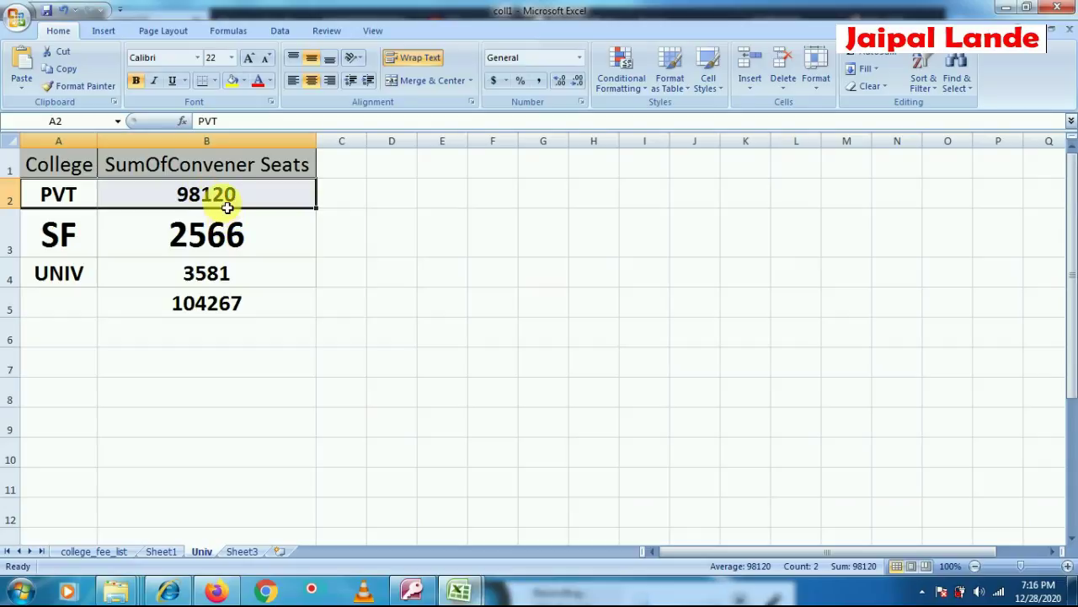
pyautogui.click(223, 202)
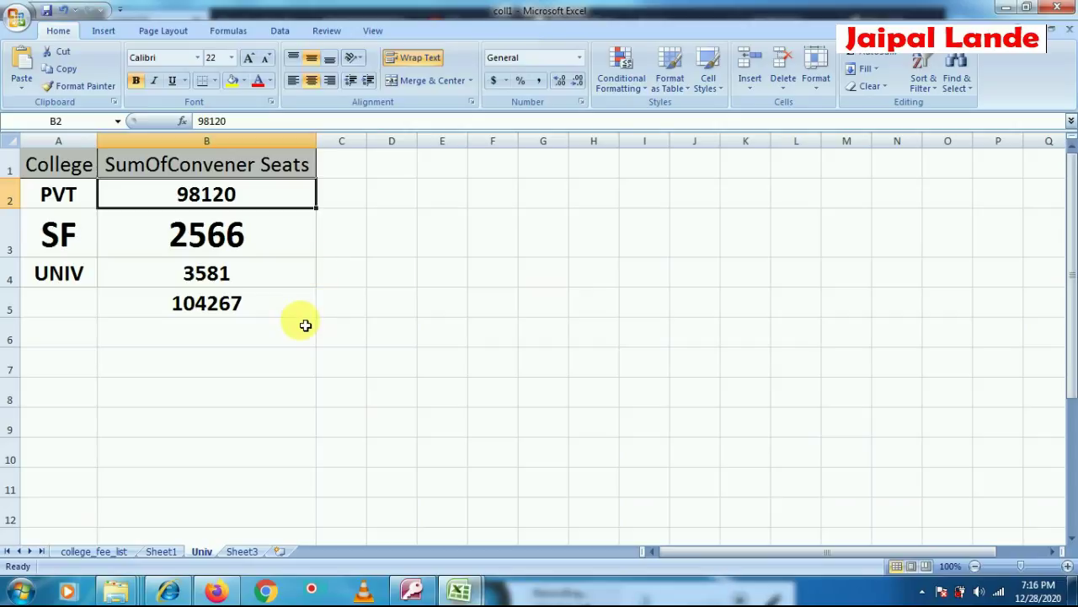
pyautogui.click(242, 552)
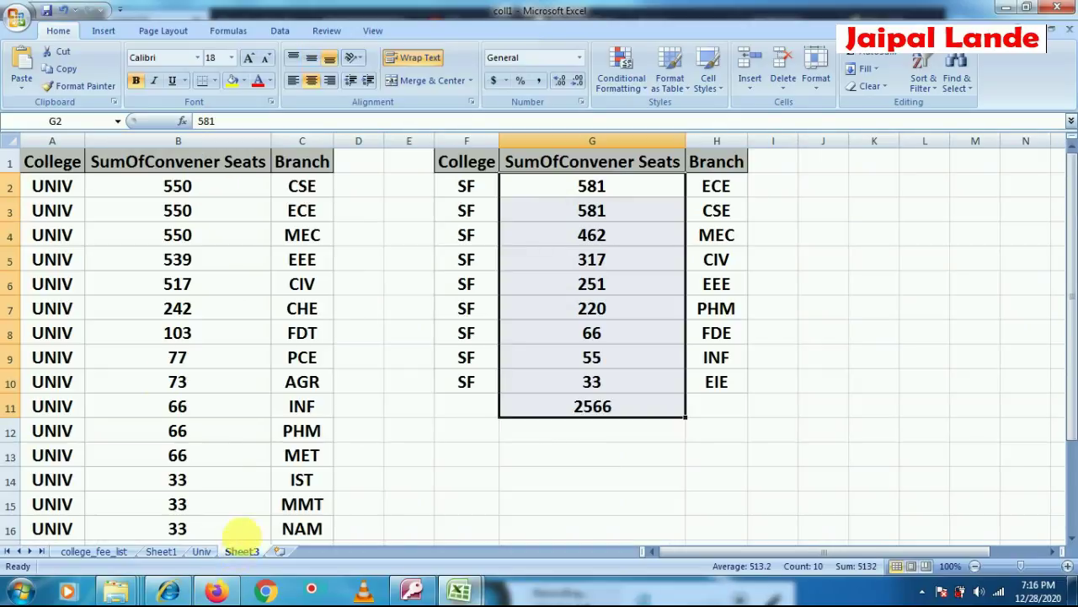
pyautogui.moveTo(301, 189); pyautogui.dragTo(157, 188)
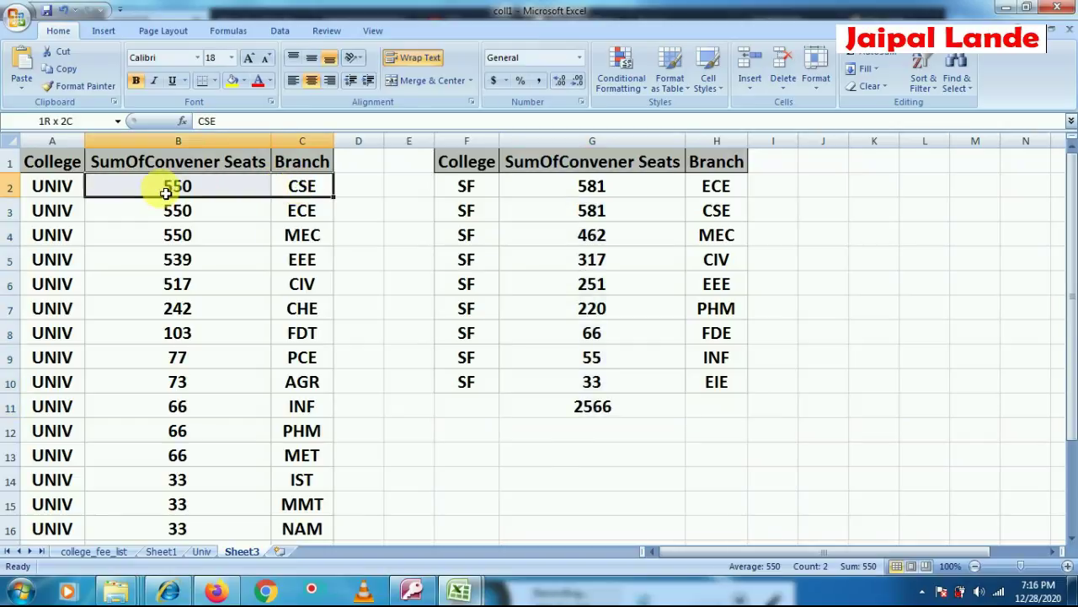
pyautogui.click(311, 306)
pyautogui.moveTo(316, 185); pyautogui.dragTo(171, 295)
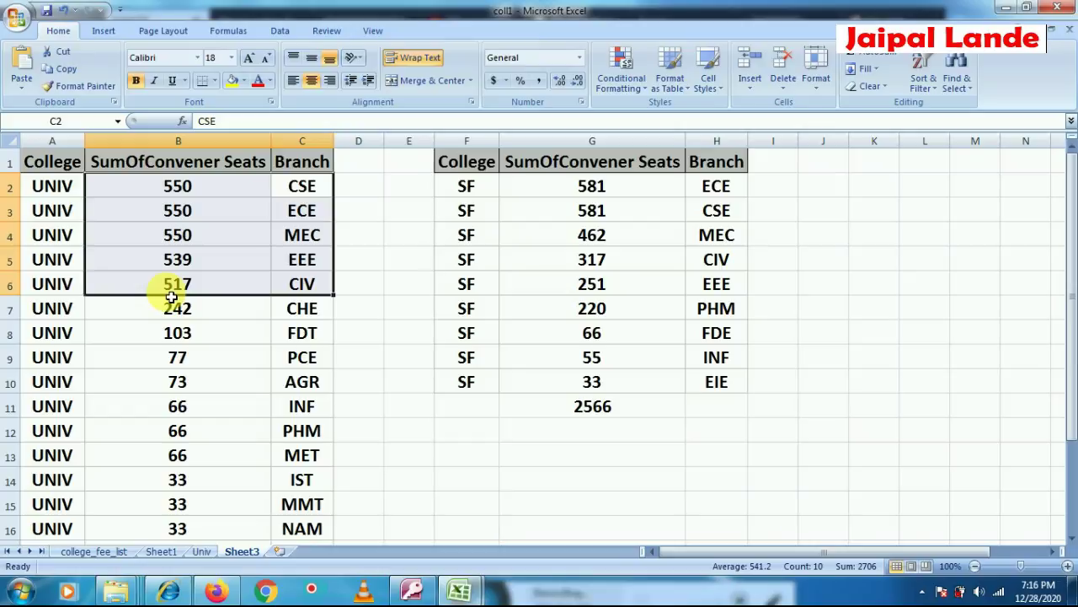
# Step: Switch to YouTube in Firefox and search for "ap eamcet 2019 cut off" together with the channel owner's name
pyautogui.click(216, 591)
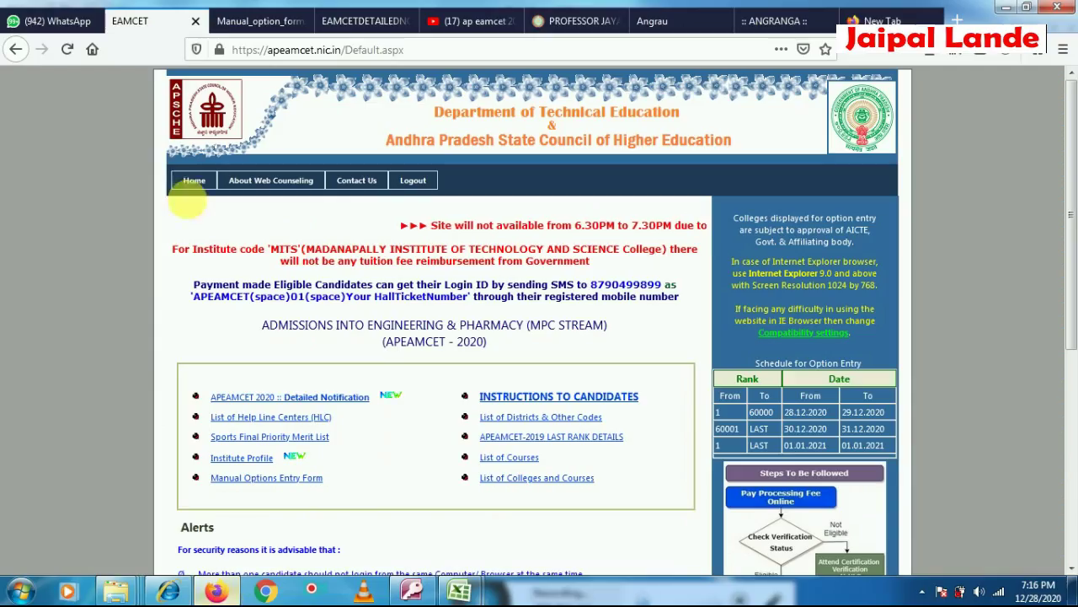
pyautogui.click(472, 20)
pyautogui.scroll(2, 366, 128)
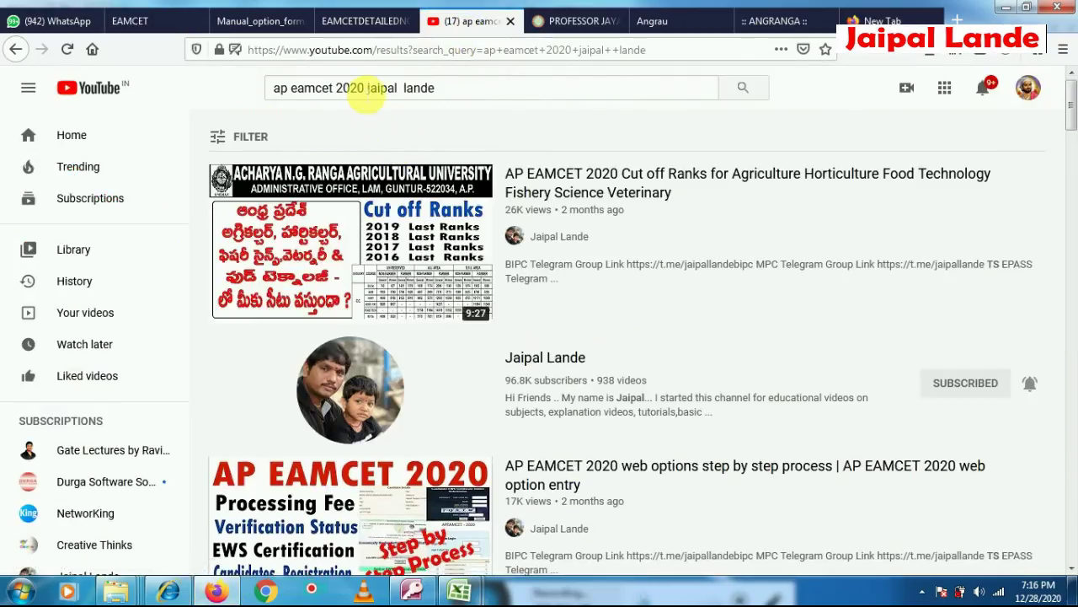
pyautogui.doubleClick(352, 89)
pyautogui.write('2019 ')
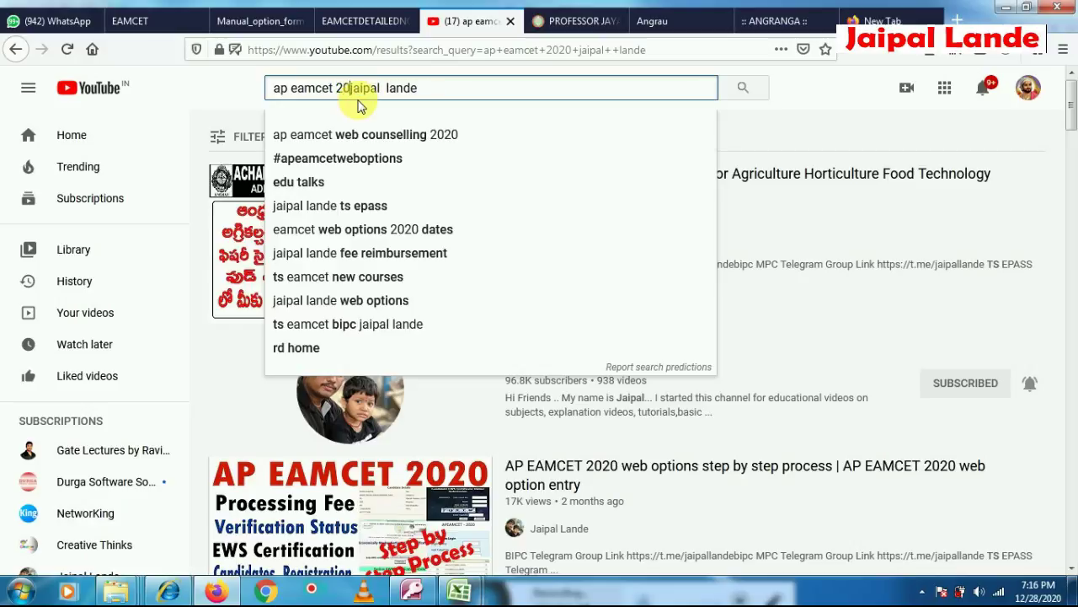
pyautogui.write('cut ')
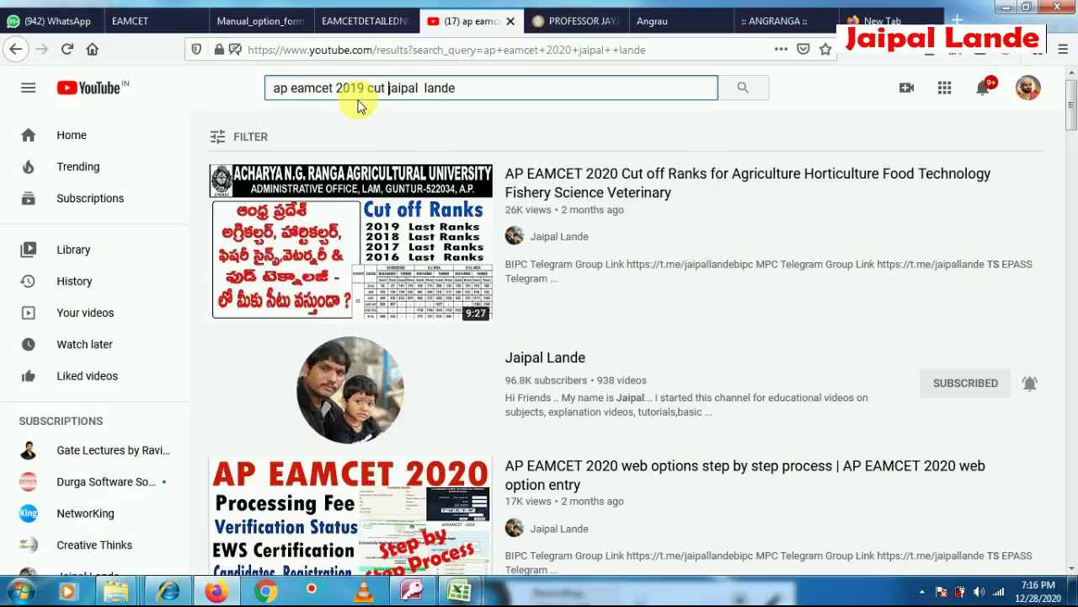
pyautogui.write('off')
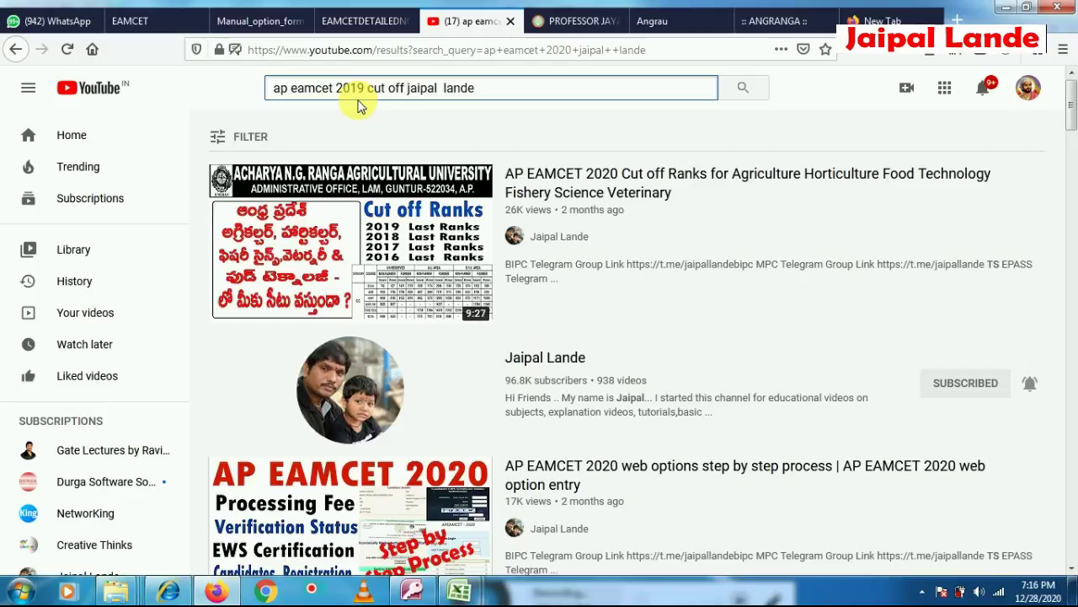
pyautogui.press('Return')
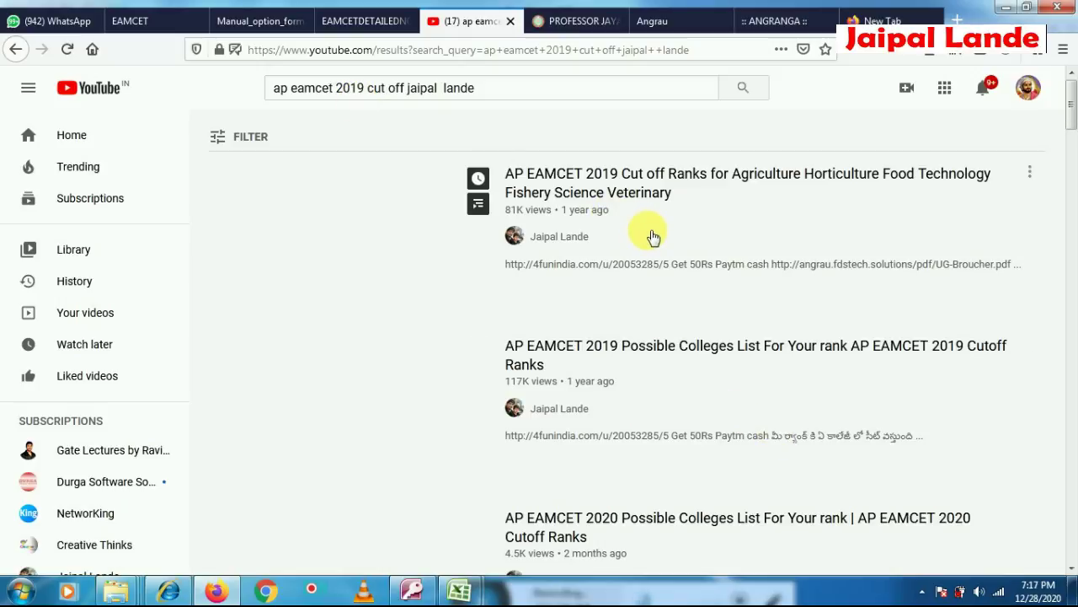
# Step: Look through the search results for AP EAMCET 2019 cutoff rank and possible college list videos
pyautogui.scroll(-2, 723, 374)
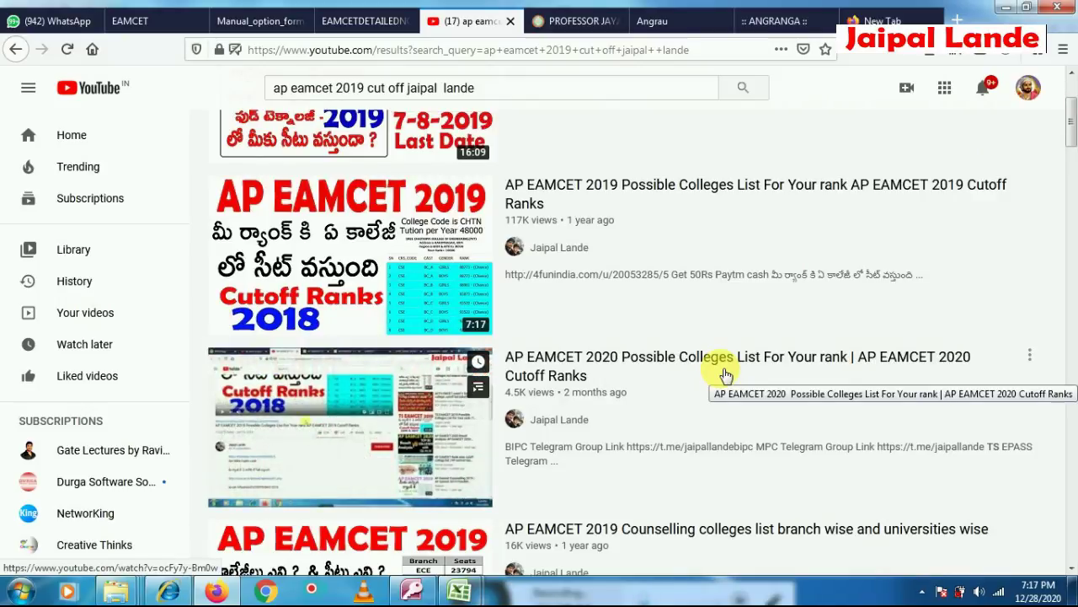
pyautogui.scroll(-4, 725, 375)
pyautogui.scroll(-4, 724, 374)
pyautogui.scroll(8, 733, 376)
pyautogui.scroll(-2, 733, 376)
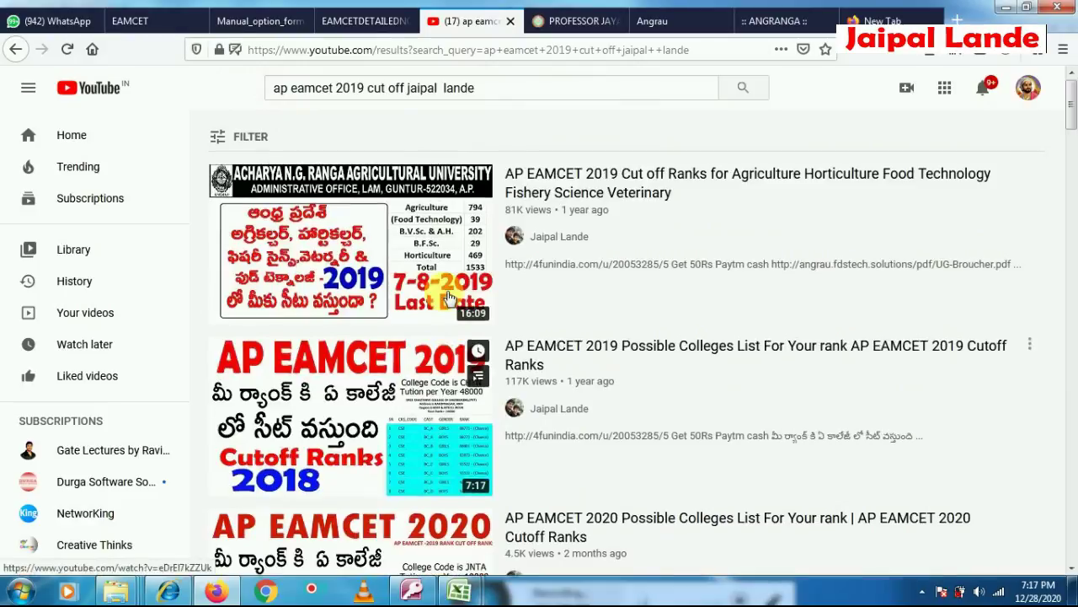
pyautogui.scroll(-4, 449, 297)
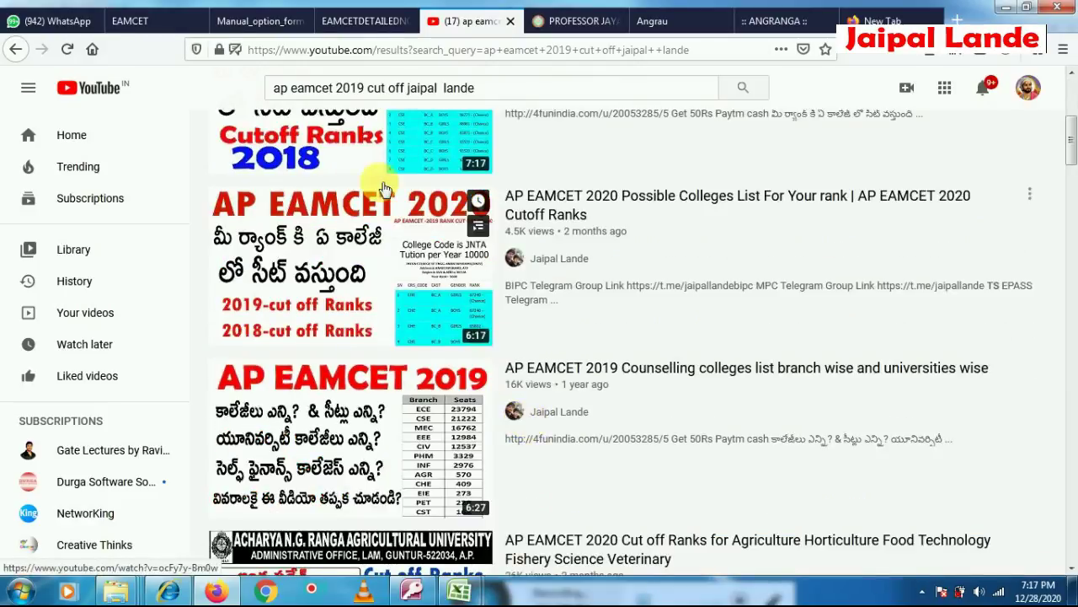
# Step: Change the year in the YouTube search to 2020 and run the search again
pyautogui.click(351, 94)
pyautogui.doubleClick(351, 92)
pyautogui.write('2020')
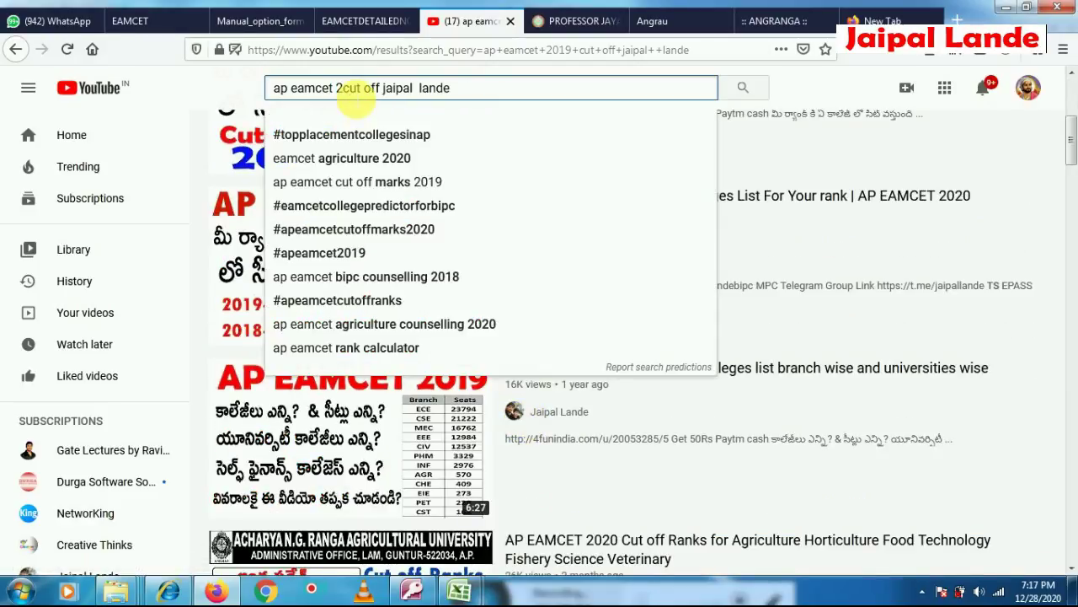
pyautogui.press('Return')
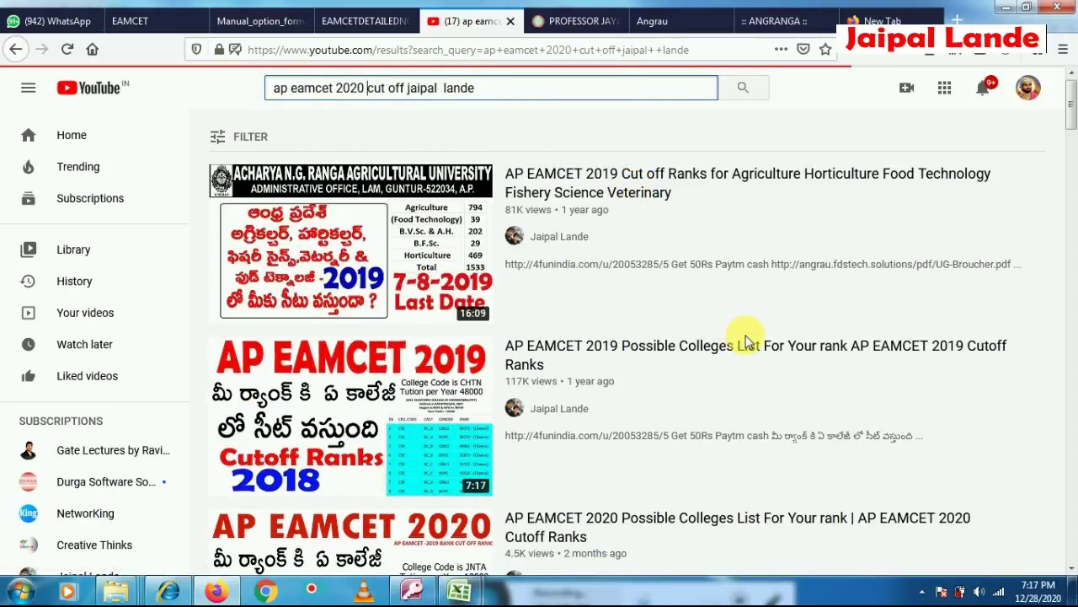
# Step: Examine the AP EAMCET 2020 possible colleges video in the results, marking it temporarily on a magnified view
pyautogui.scroll(-3, 747, 338)
pyautogui.scroll(-1, 750, 340)
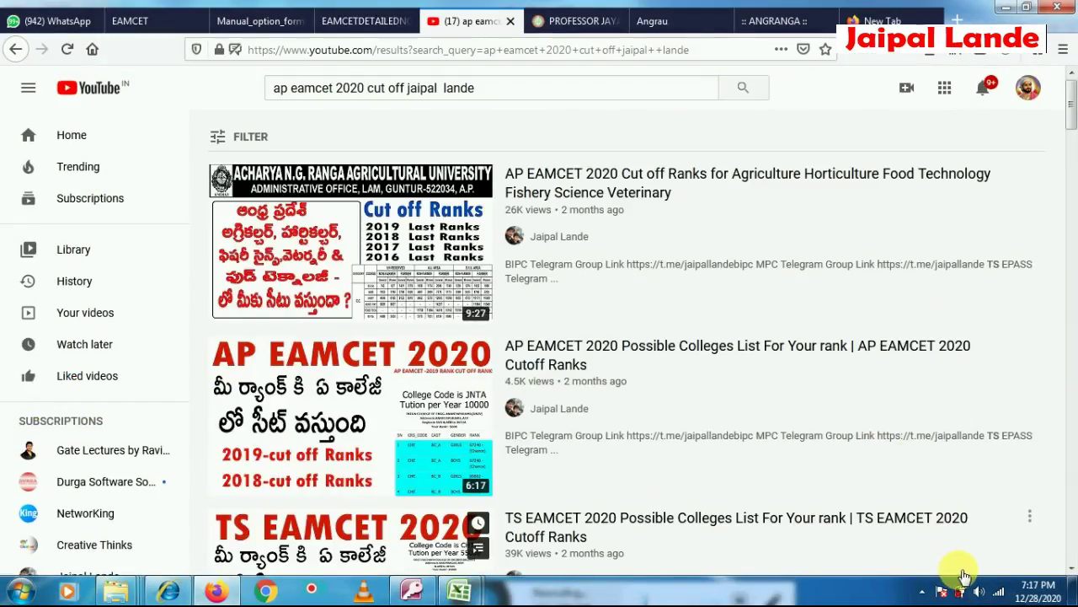
pyautogui.scroll(-1, 957, 571)
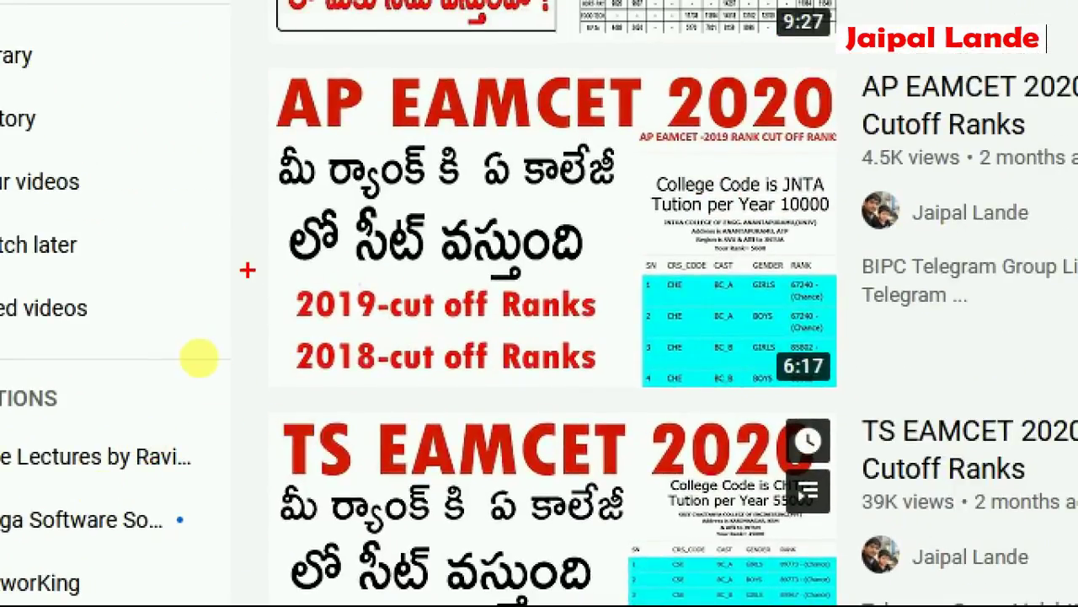
pyautogui.moveTo(247, 270); pyautogui.dragTo(304, 212)
pyautogui.moveTo(229, 354); pyautogui.dragTo(260, 319)
pyautogui.moveTo(263, 259)
pyautogui.mouseDown()
pyautogui.moveTo(183, 438)
pyautogui.moveTo(696, 320)
pyautogui.moveTo(150, 302)
pyautogui.mouseUp()
pyautogui.press('Escape')
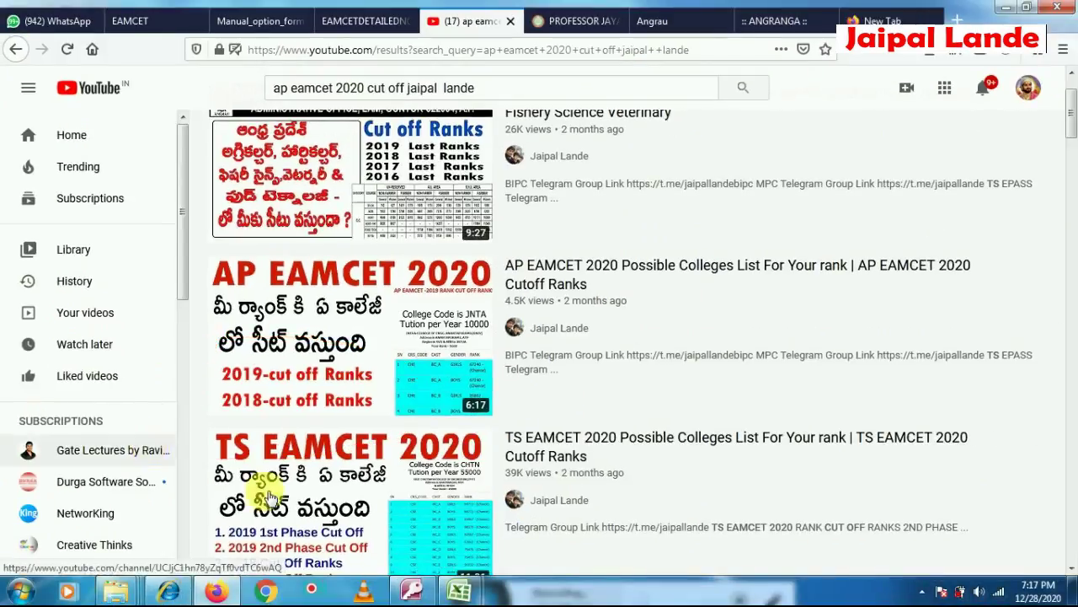
# Step: Switch back to the coll1 workbook in Excel and examine the UNIV seats of the CSE to AGR branches on Sheet3
pyautogui.moveTo(475, 600)
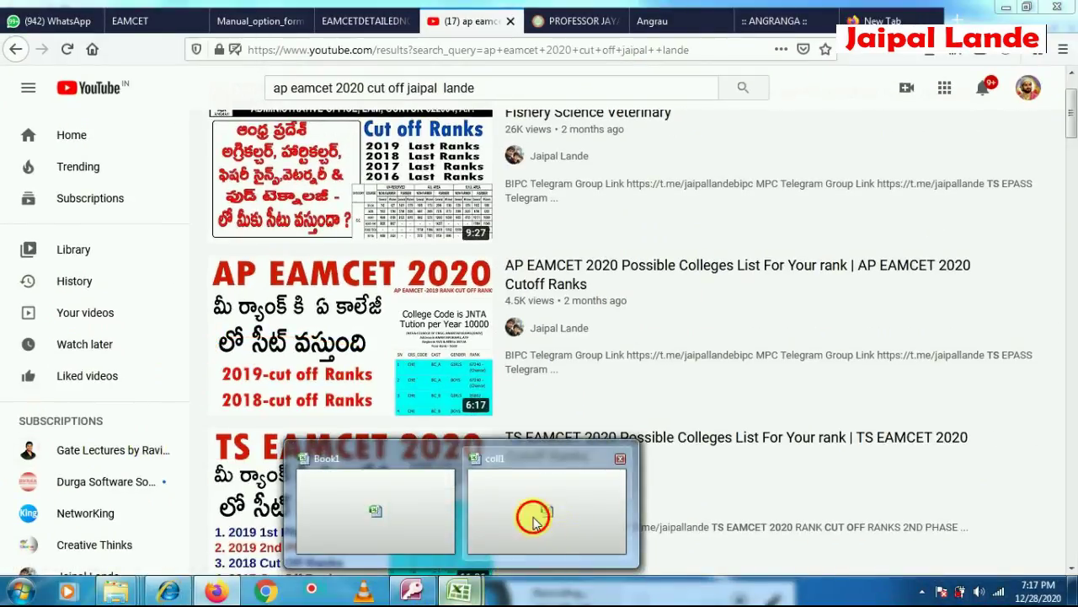
pyautogui.click(534, 515)
pyautogui.click(379, 334)
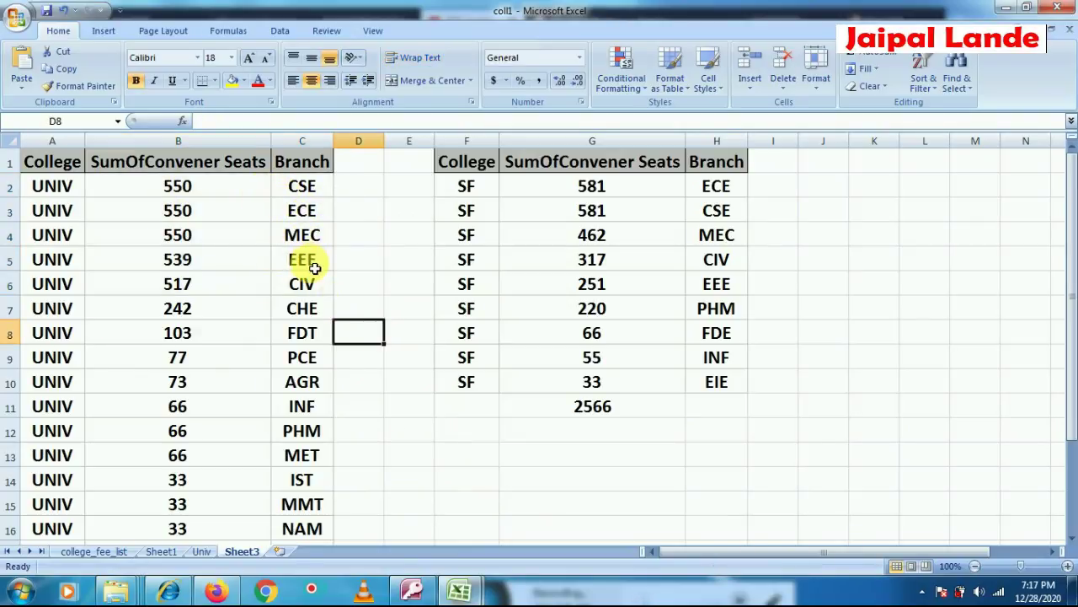
pyautogui.moveTo(305, 292); pyautogui.dragTo(151, 178)
pyautogui.moveTo(180, 306); pyautogui.dragTo(217, 415)
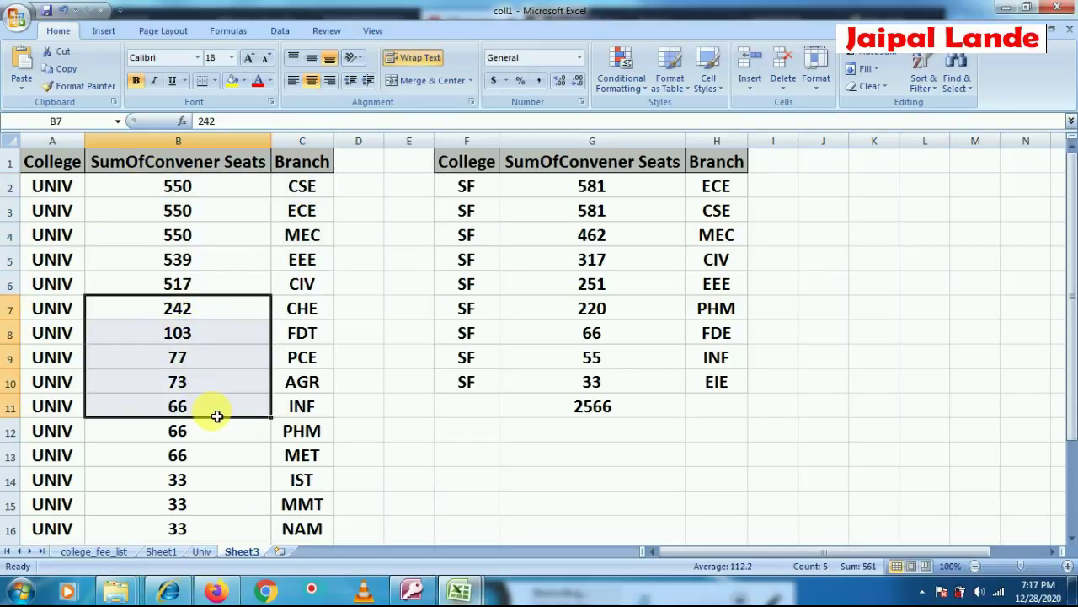
pyautogui.click(313, 387)
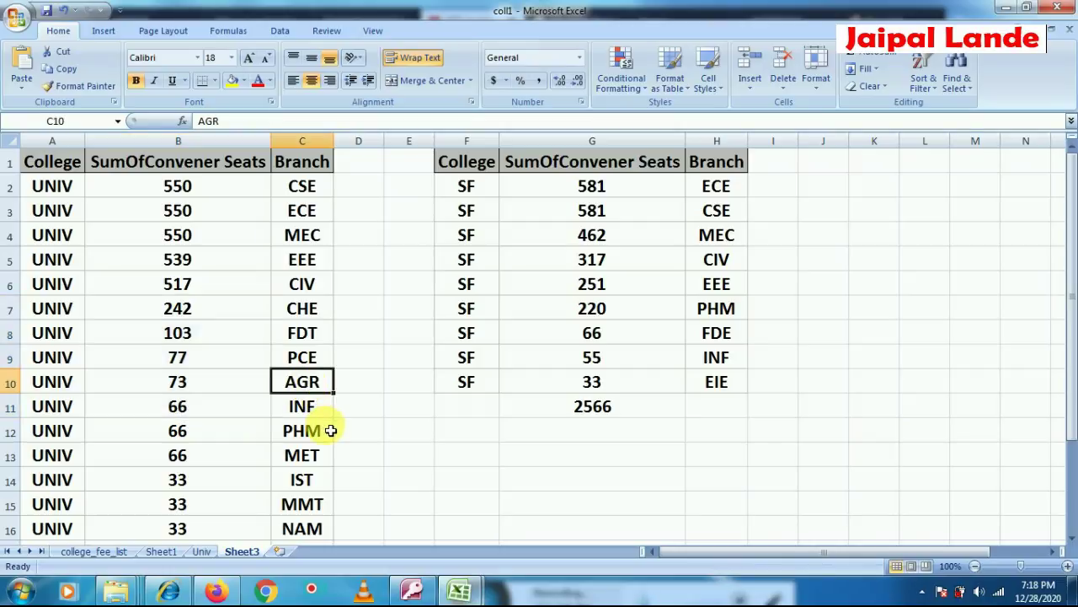
# Step: Examine the UNIV seats of the INF and PHM branches, the remaining branches and the total in cell B21
pyautogui.moveTo(315, 410); pyautogui.dragTo(178, 411)
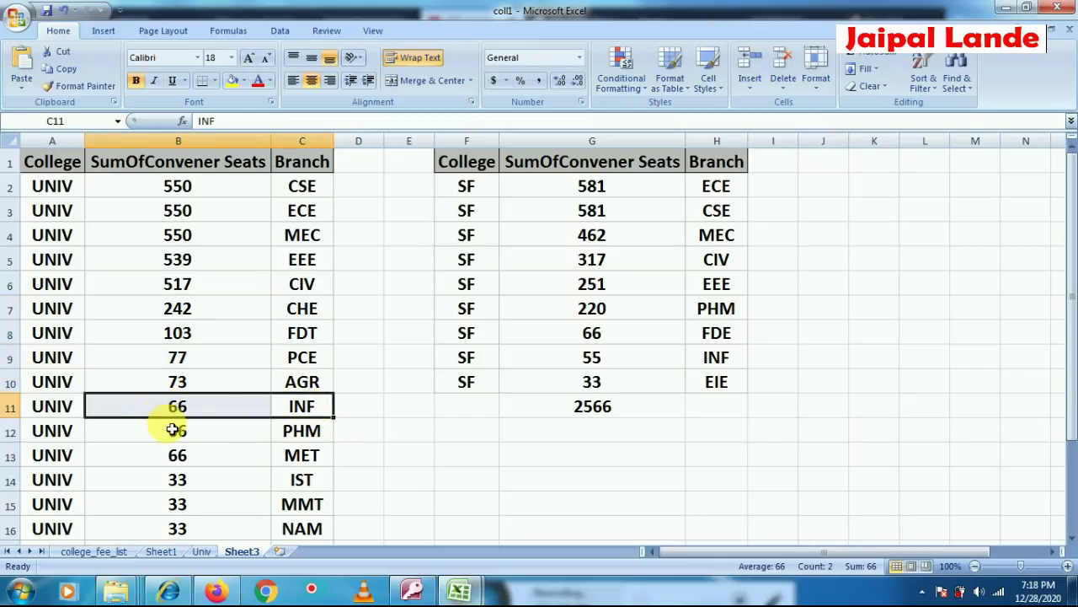
pyautogui.scroll(-1, 377, 447)
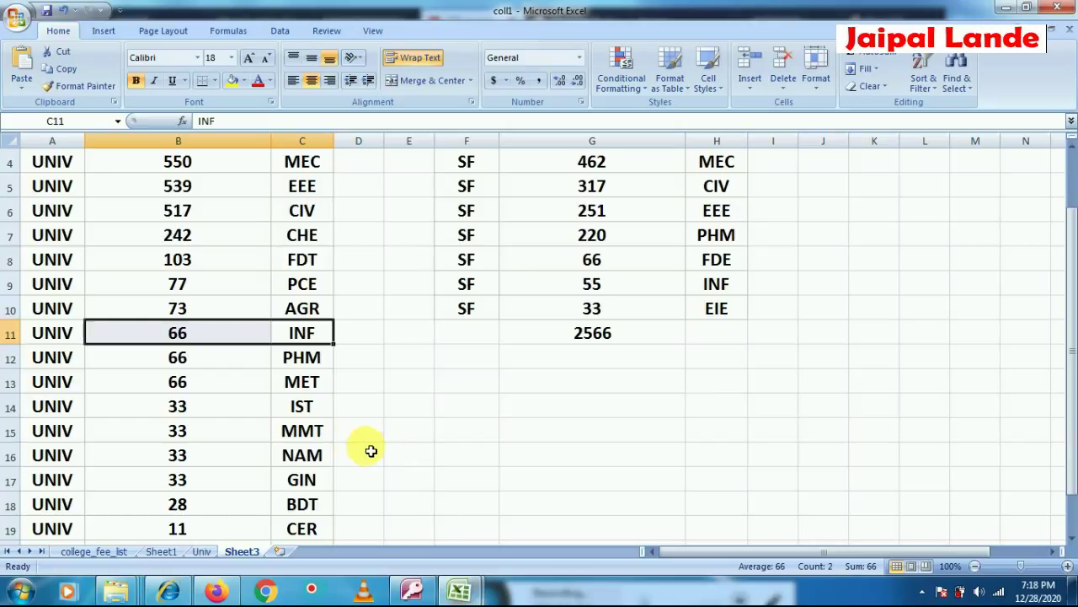
pyautogui.moveTo(296, 356); pyautogui.dragTo(174, 362)
pyautogui.scroll(-1, 281, 436)
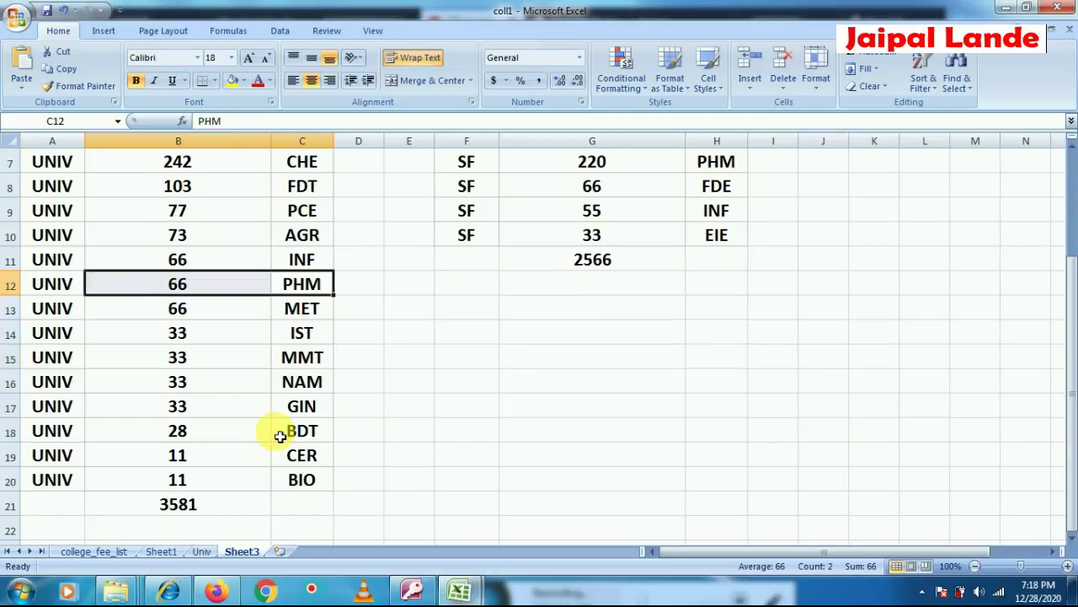
pyautogui.click(198, 504)
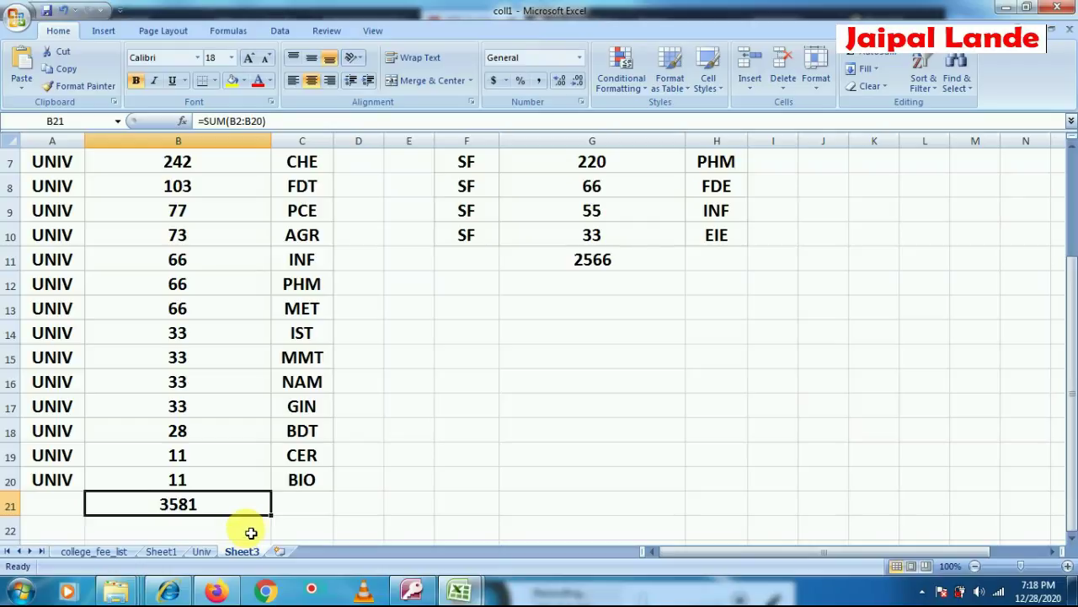
# Step: Examine the SF convener seats by branch on Sheet3, highlighting ECE to MEC, CIV to PHM and the seat figures in G2:G10
pyautogui.scroll(2, 541, 448)
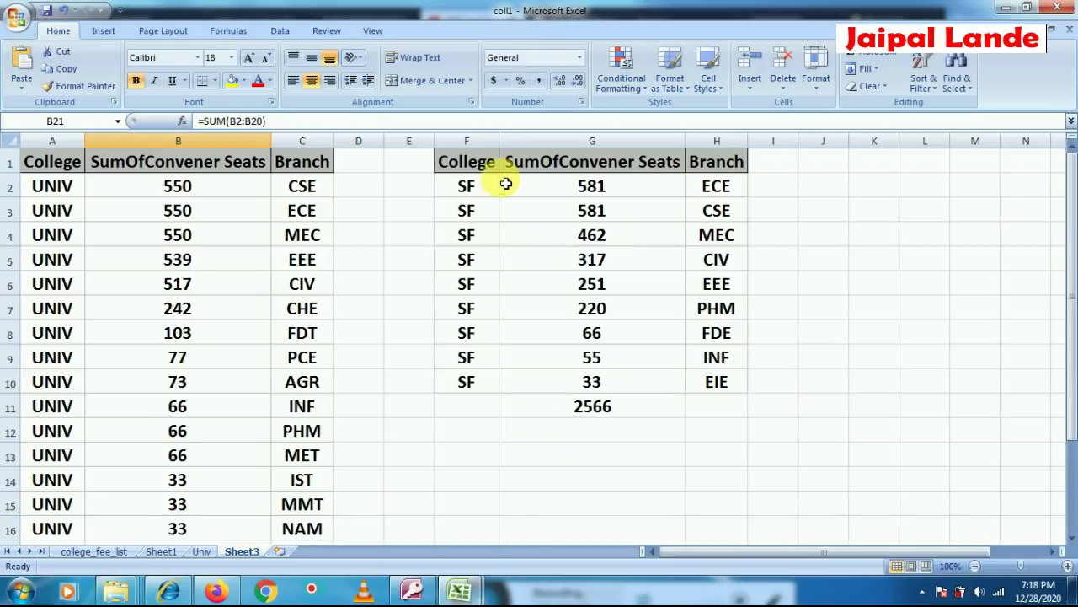
pyautogui.moveTo(724, 187); pyautogui.dragTo(601, 236)
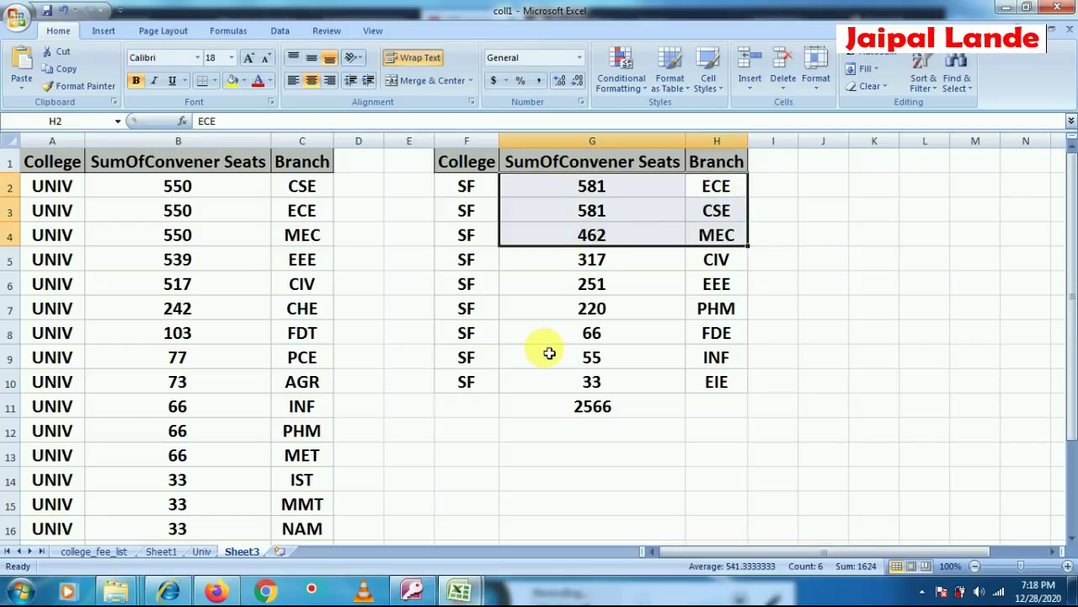
pyautogui.click(717, 261)
pyautogui.moveTo(717, 261); pyautogui.dragTo(710, 306)
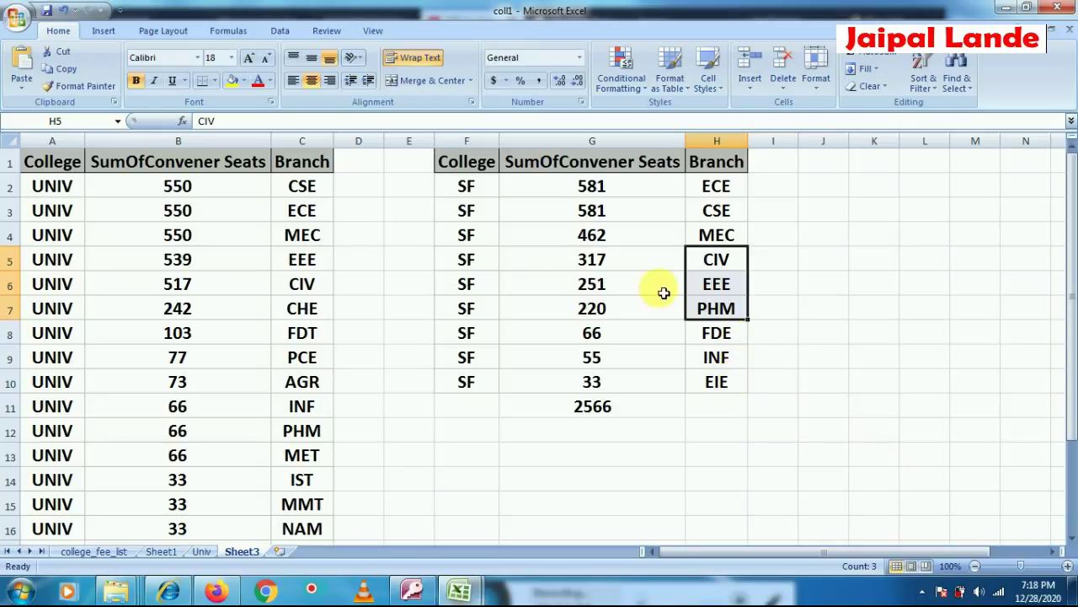
pyautogui.moveTo(602, 186); pyautogui.dragTo(592, 393)
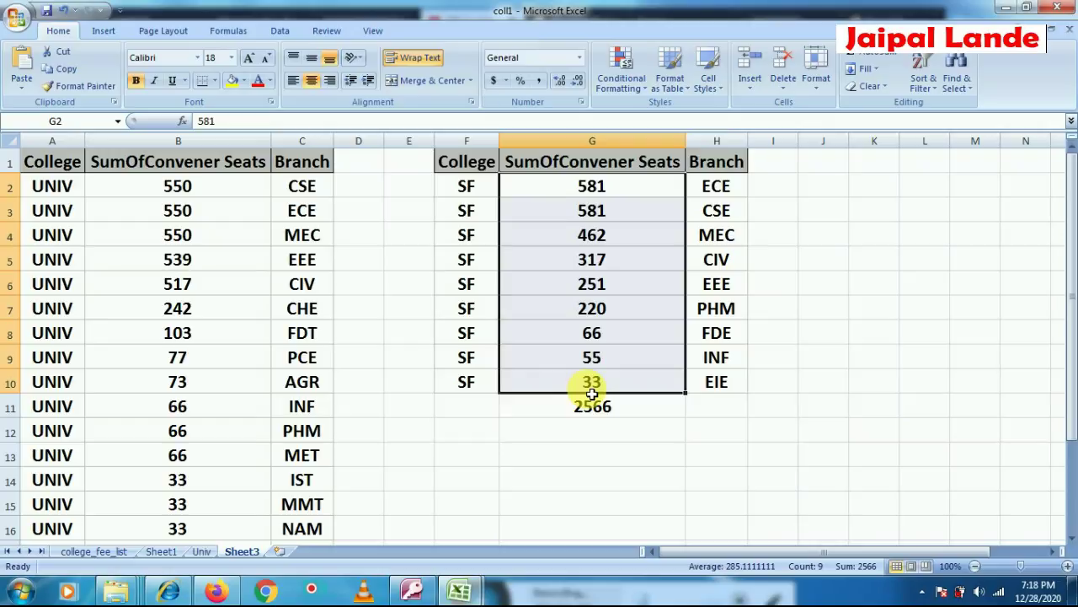
# Step: View the YouTube cutoff results in Firefox, and return to the coll1 workbook in Excel to review the college_fee_list and Sheet1 sheets
pyautogui.hotkey('alt', 'Tab')
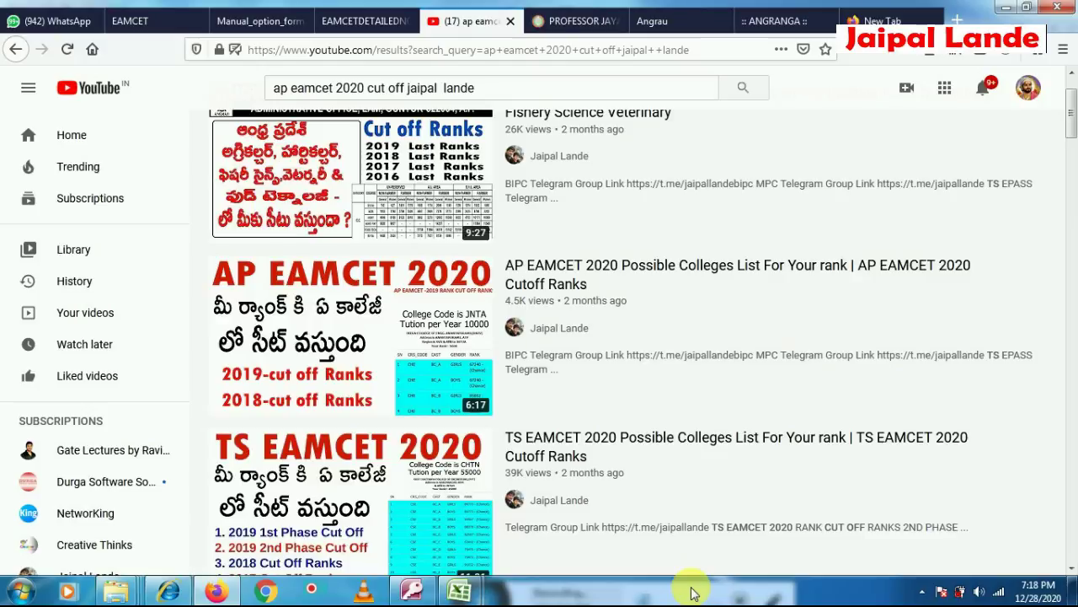
pyautogui.hotkey('alt', 'Tab')
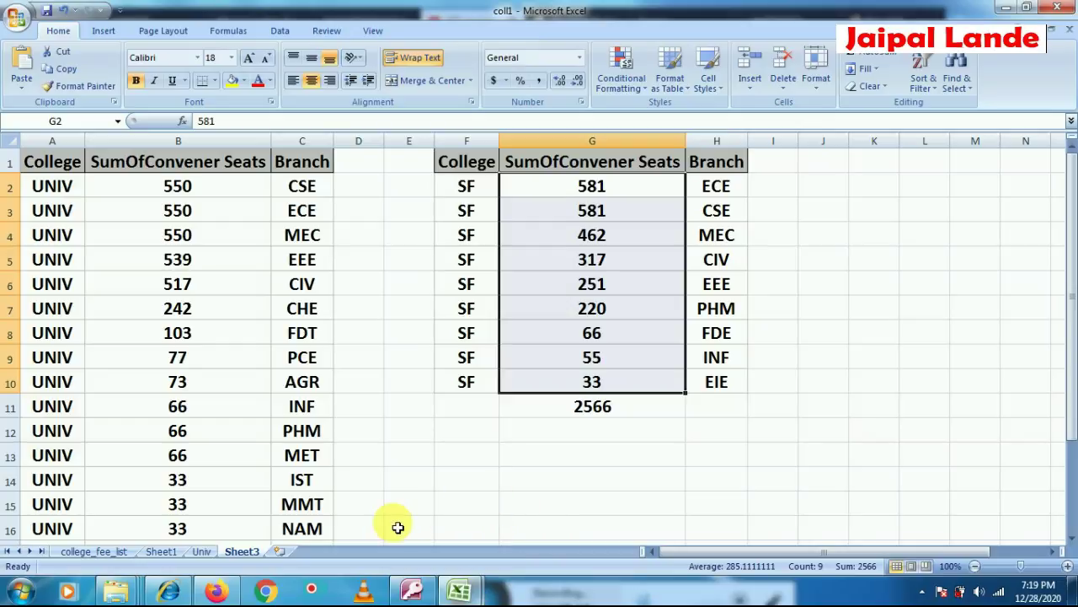
pyautogui.click(172, 550)
pyautogui.click(101, 553)
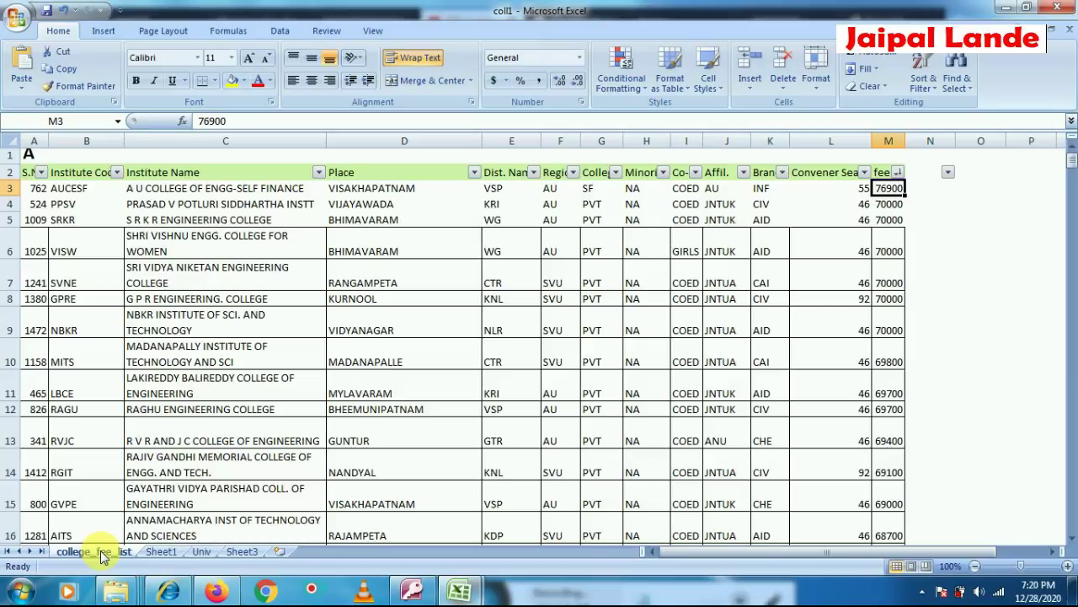
pyautogui.click(163, 551)
pyautogui.scroll(5, 273, 408)
pyautogui.scroll(7, 274, 408)
# Step: Enlarge the UNIV seat total in B4 of the Univ sheet to font size 36, and point out the SF and PVT totals
pyautogui.click(202, 551)
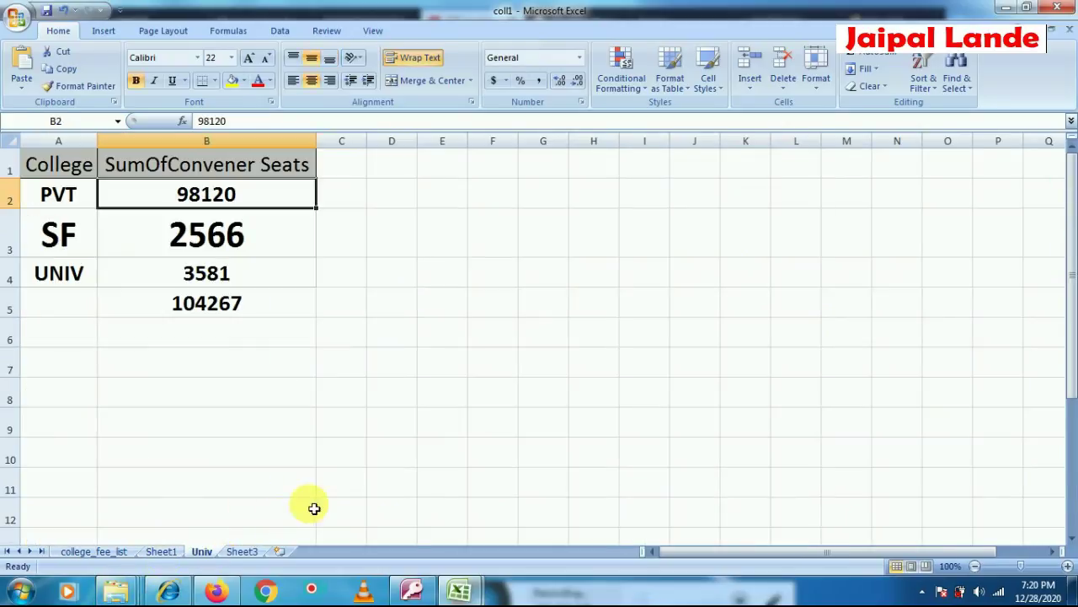
pyautogui.click(310, 494)
pyautogui.click(132, 273)
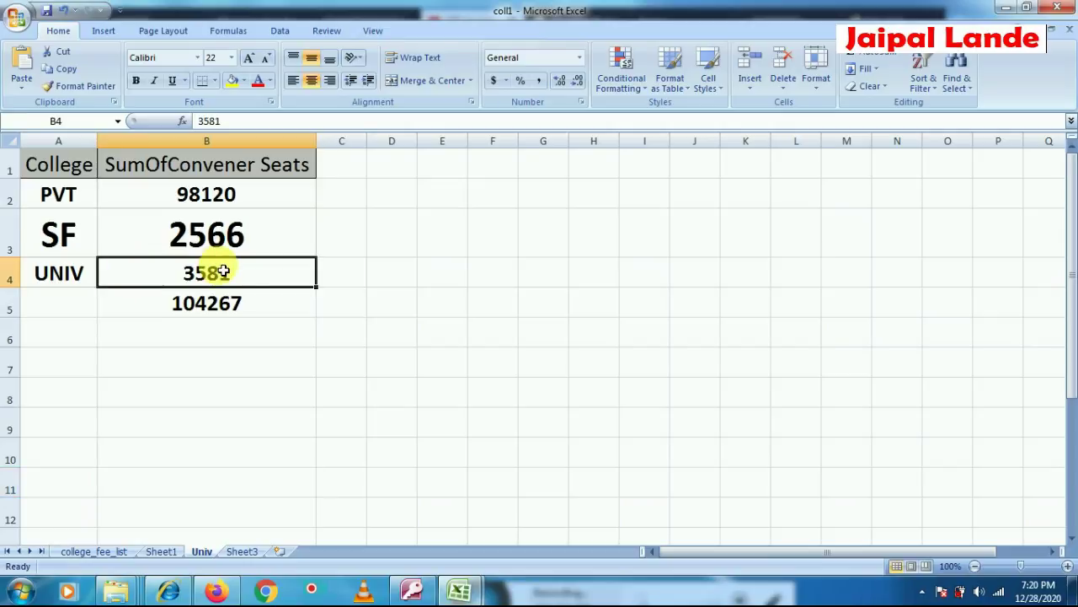
pyautogui.click(246, 59)
pyautogui.click(246, 59)
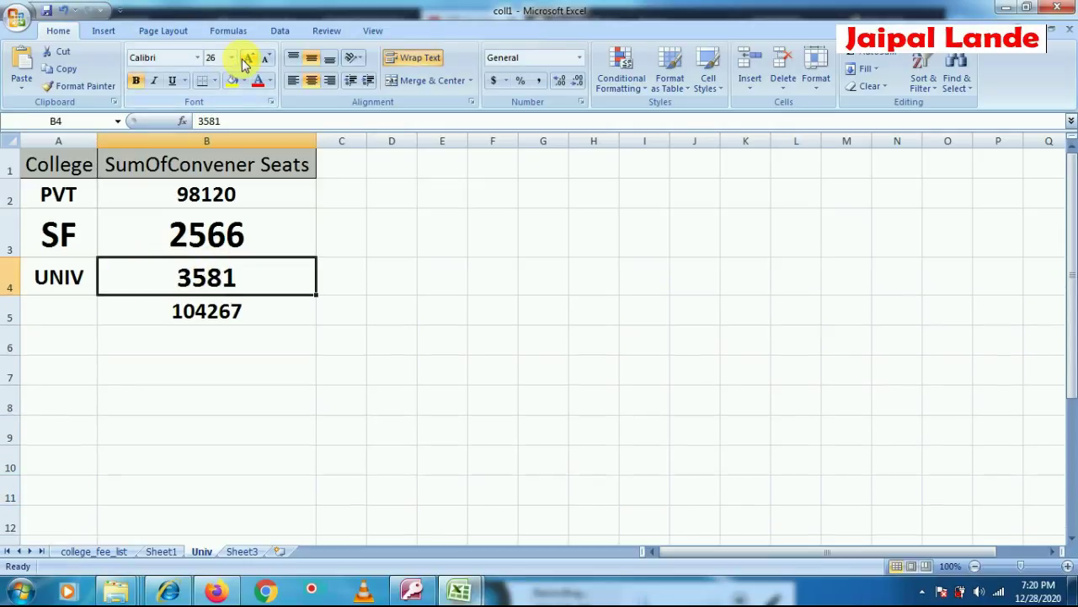
pyautogui.click(246, 59)
pyautogui.click(192, 233)
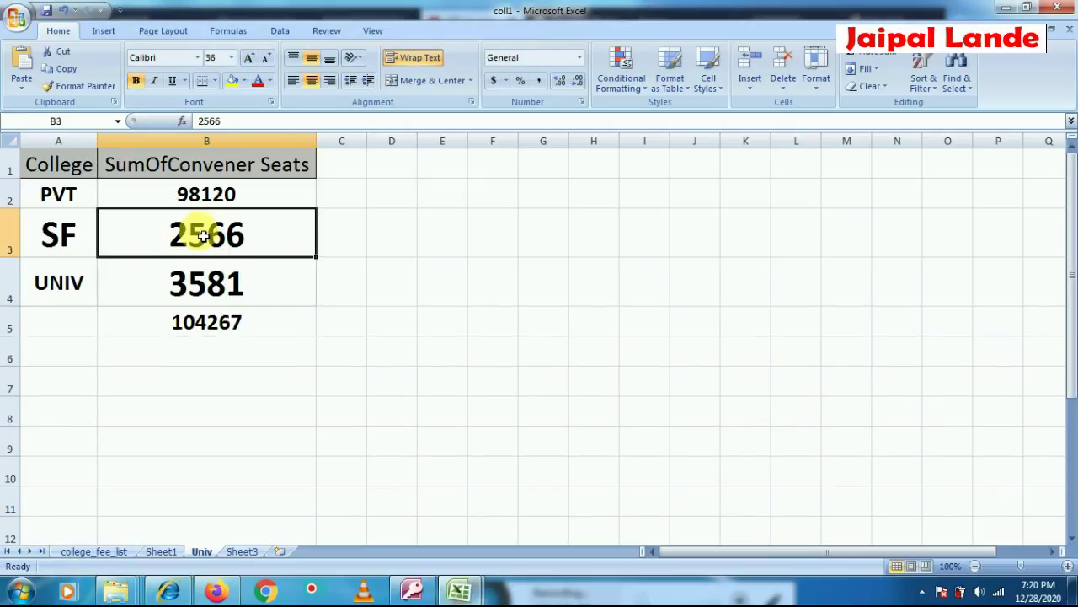
pyautogui.click(211, 193)
# Step: Highlight the UNIV seats of the CSE to CIV branches in B2:C6 of Sheet3, and switch to the YouTube cutoff results in Firefox
pyautogui.click(241, 551)
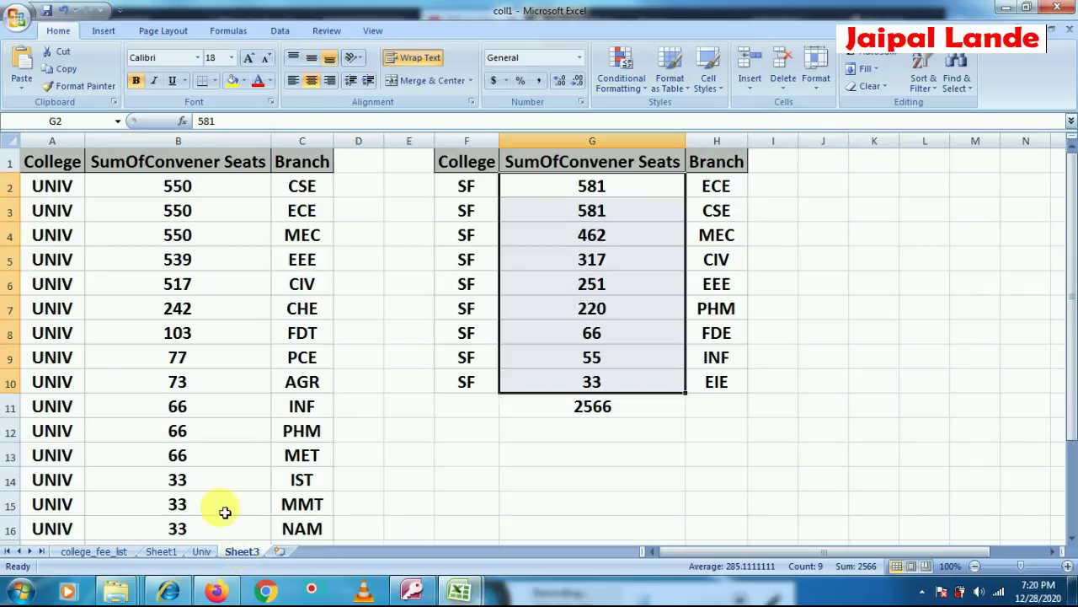
pyautogui.moveTo(139, 190); pyautogui.dragTo(308, 281)
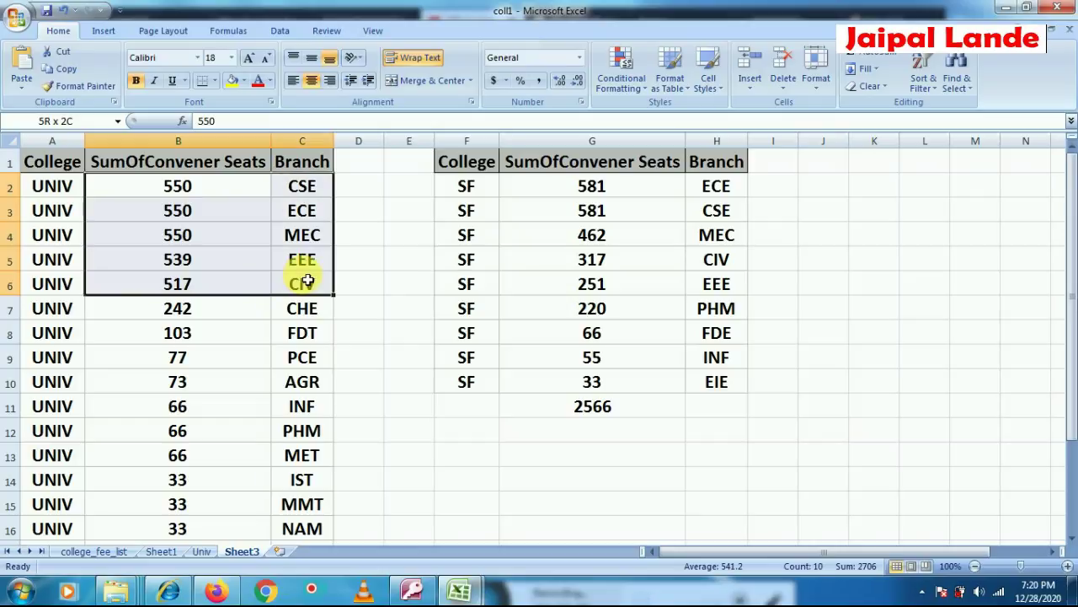
pyautogui.moveTo(308, 281); pyautogui.dragTo(307, 282)
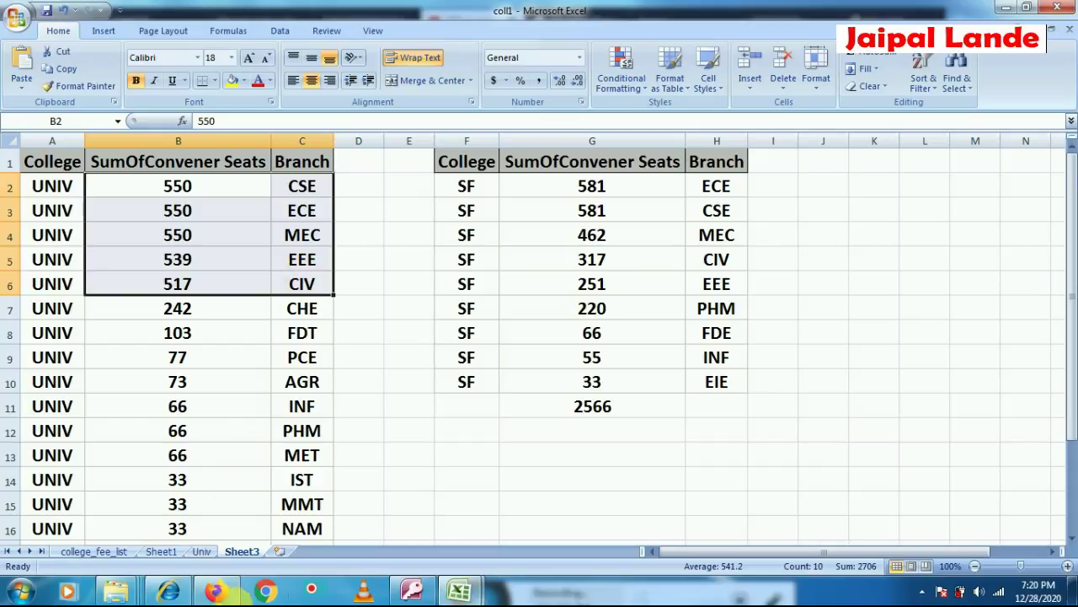
pyautogui.click(216, 589)
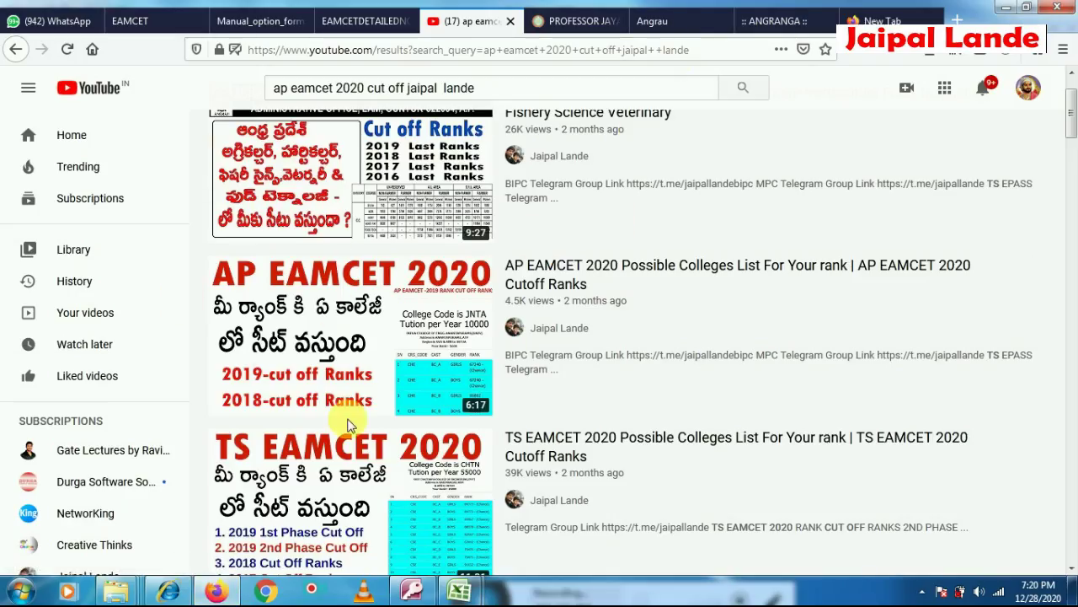